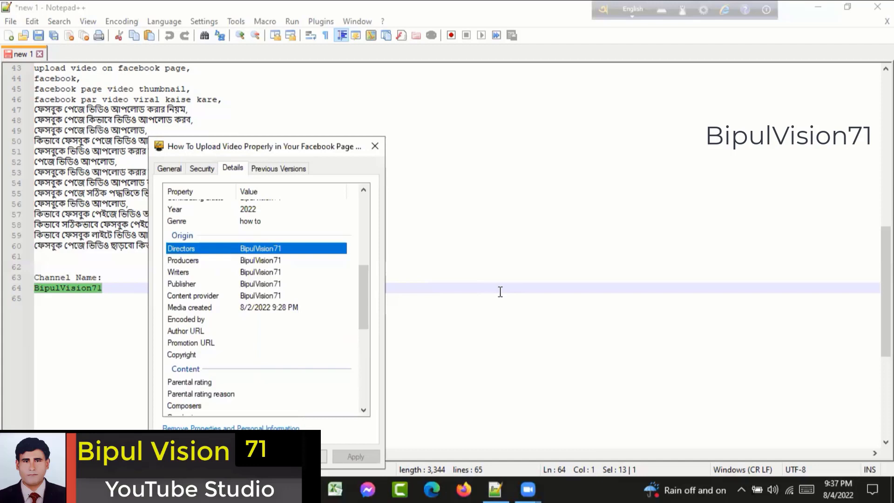
left_click(303, 308)
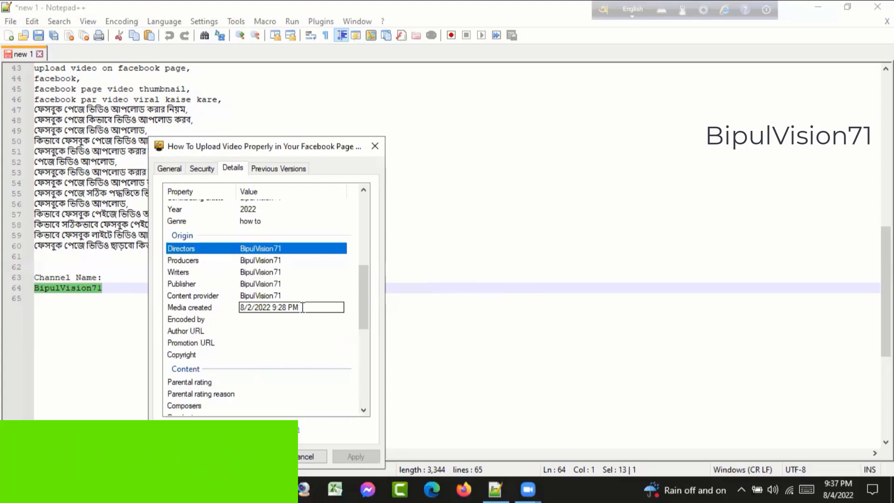
key("Return")
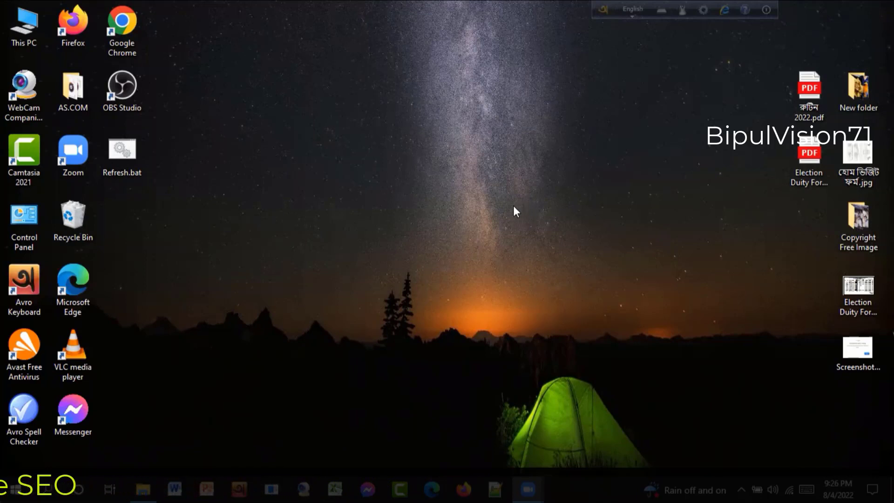
Open the "How To Upload Video Properly in Your Facebook Page" project folder inside Documents > Camtasia
double_click(26, 30)
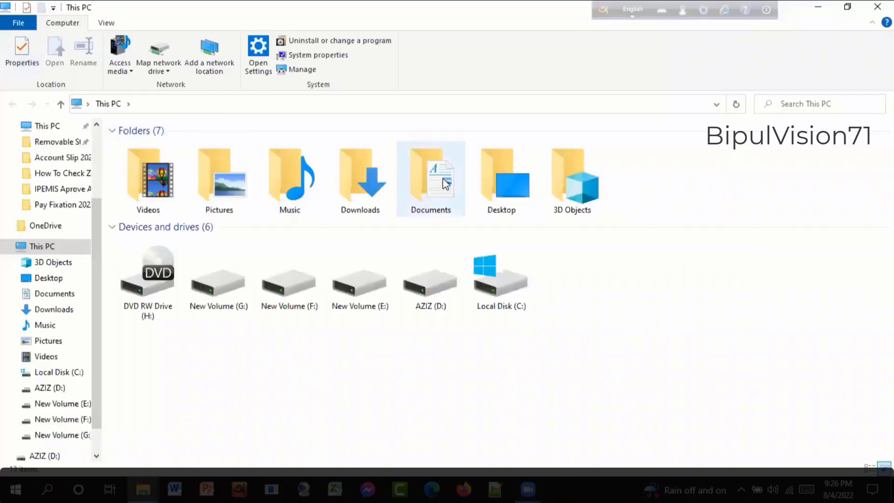
double_click(447, 186)
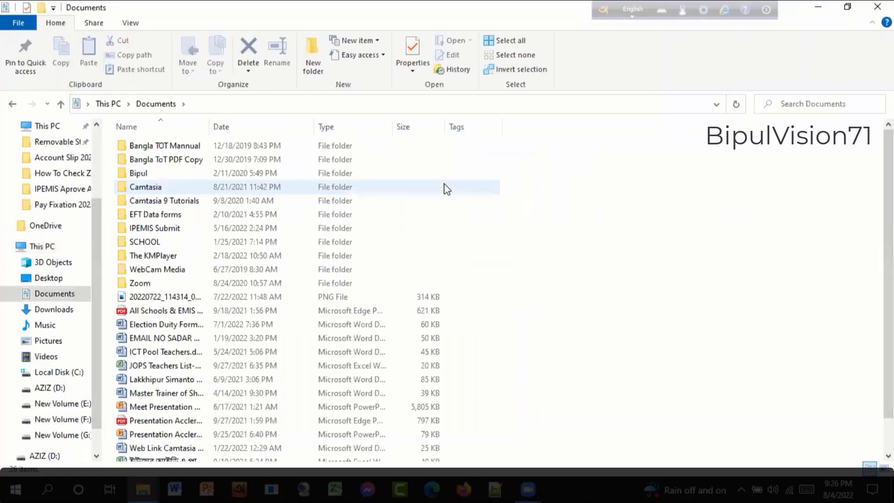
double_click(145, 187)
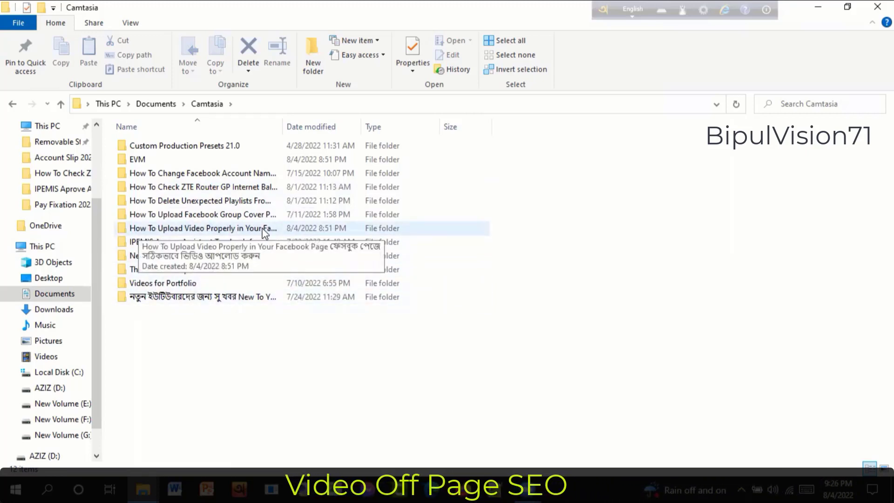
double_click(245, 227)
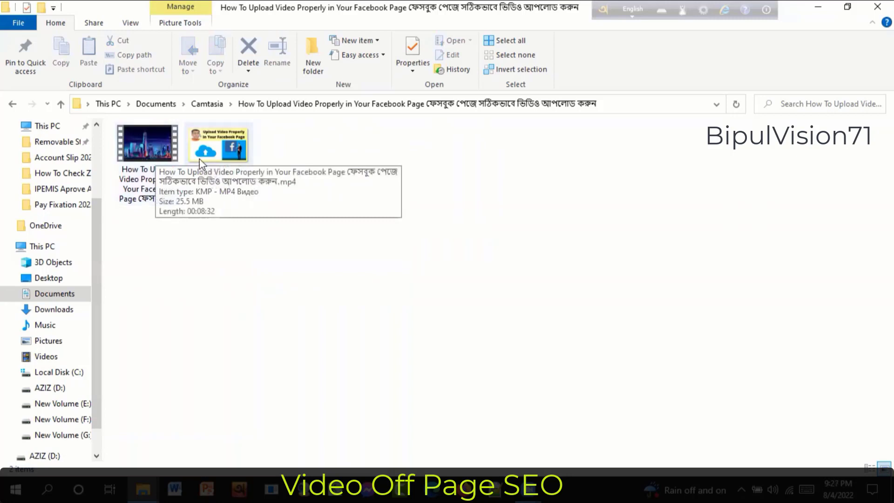
View the thumbnail image "Upload Video Properly in Your Facebook Page.png" at full size and close it
left_click(227, 152)
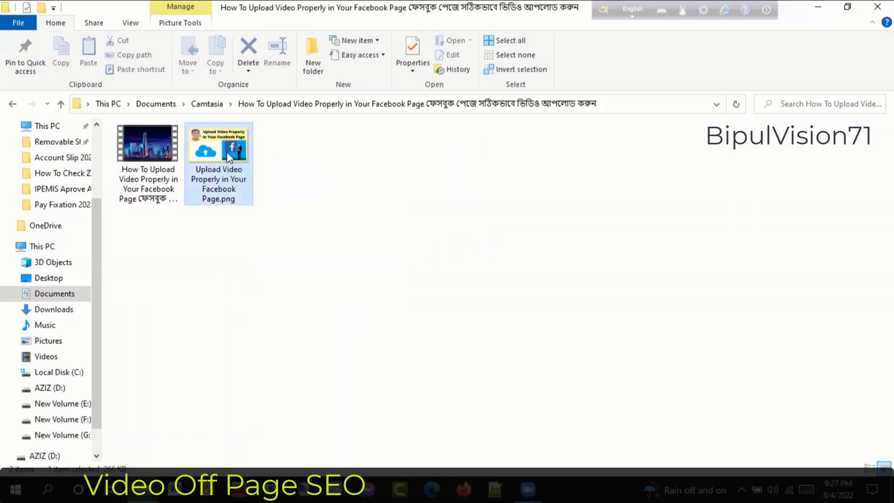
double_click(227, 152)
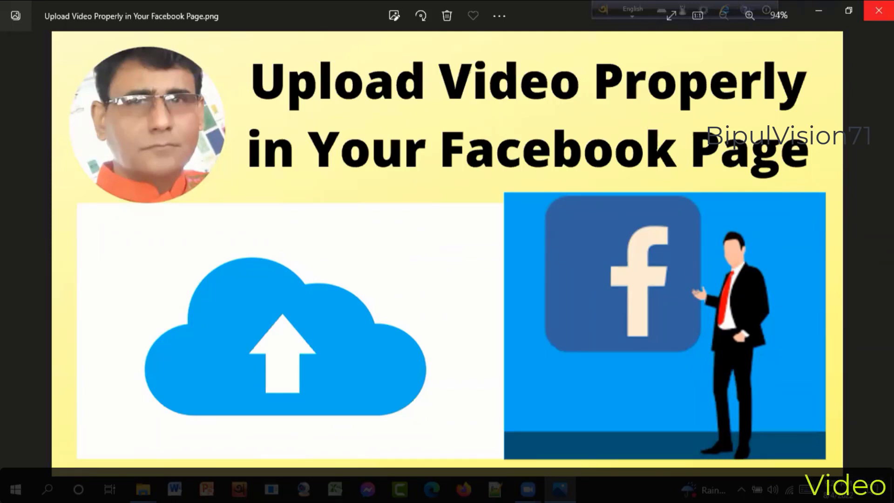
left_click(879, 11)
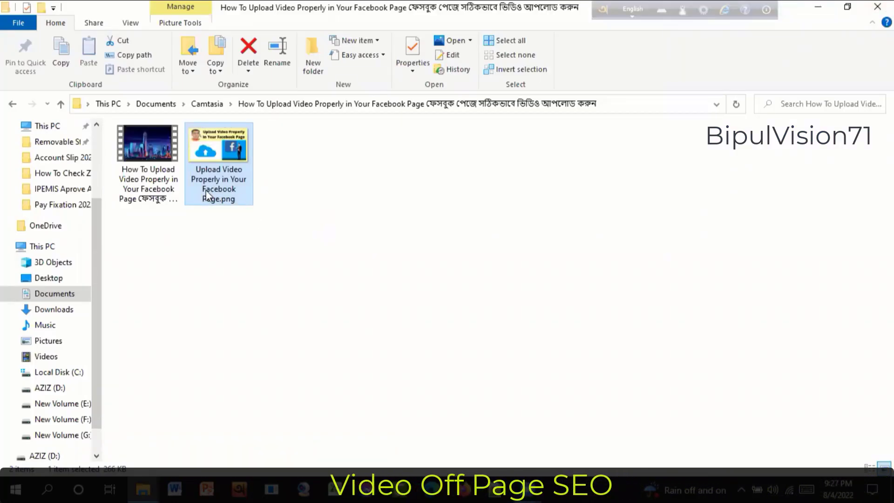
Rename the PNG thumbnail with the MP4 video's file name, "How To Upload Video Properly in Your Facebook Page ফেসবুক পেজে সঠিকভাবে ভিডিও আপলোড করুন"
left_click(147, 186)
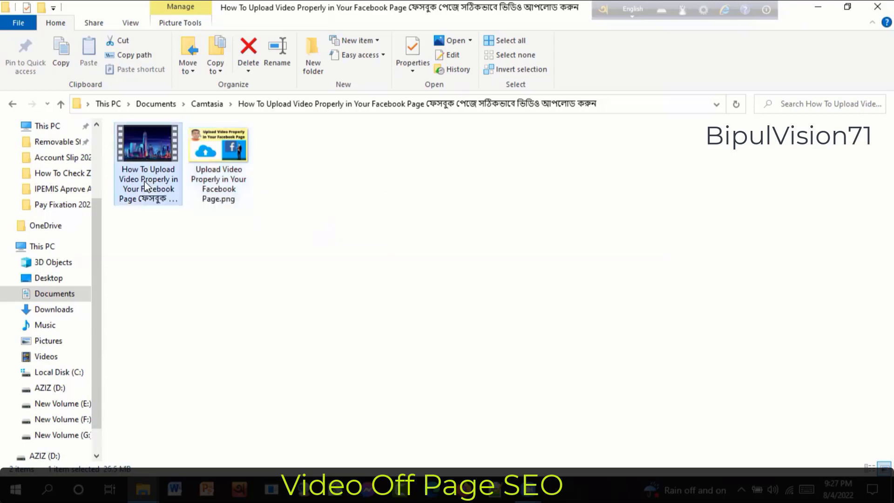
right_click(147, 186)
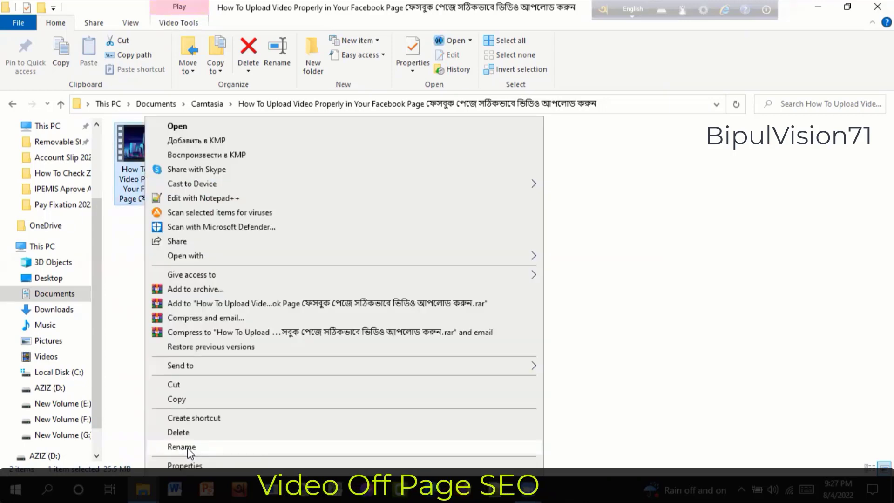
left_click(182, 447)
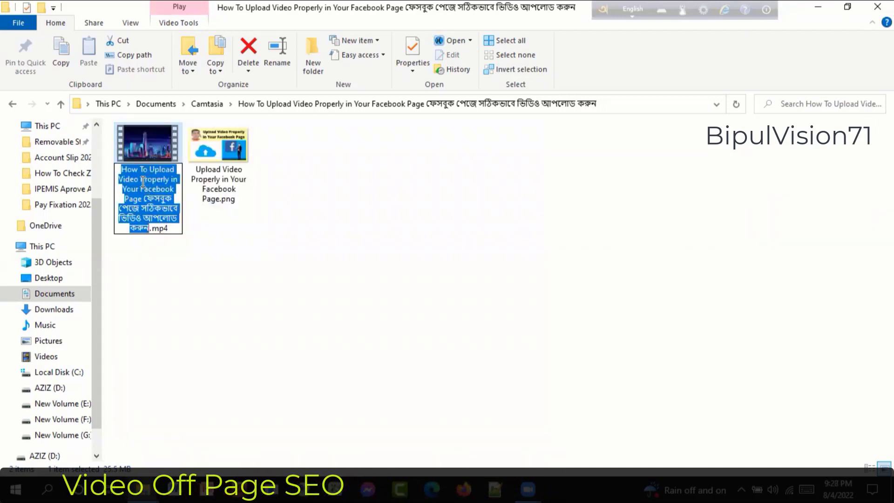
right_click(142, 181)
left_click(173, 224)
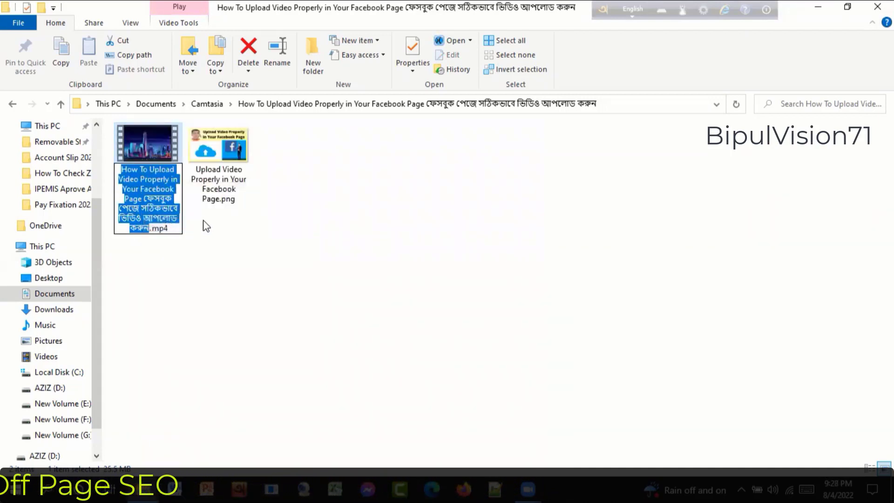
left_click(225, 184)
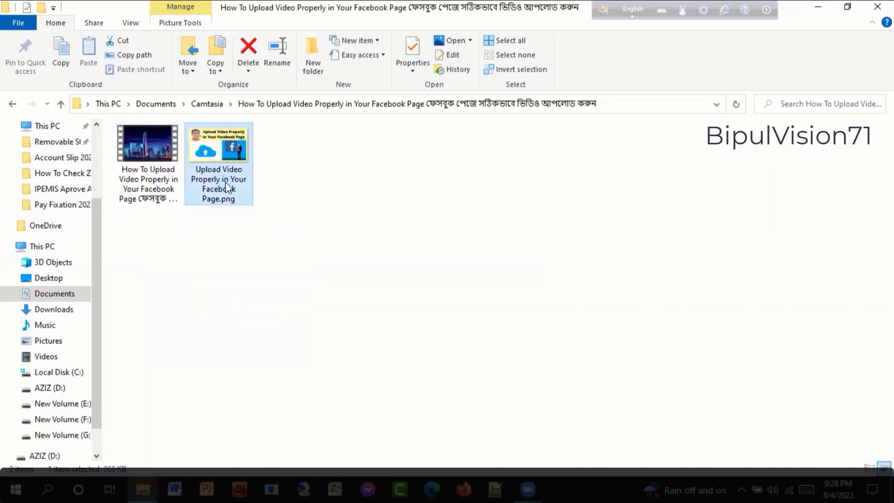
right_click(226, 183)
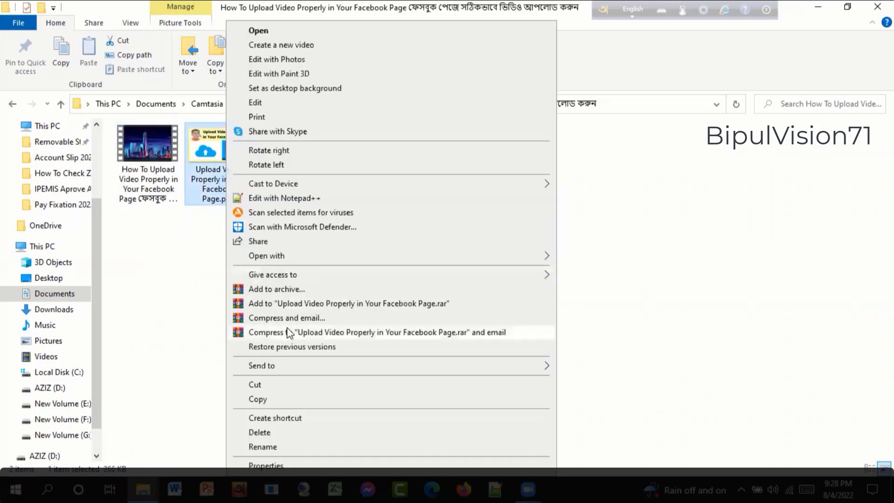
left_click(262, 448)
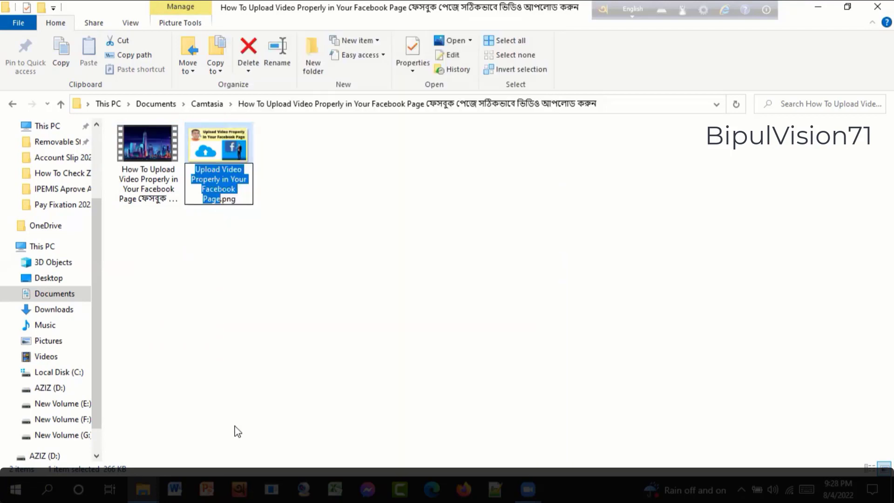
right_click(219, 180)
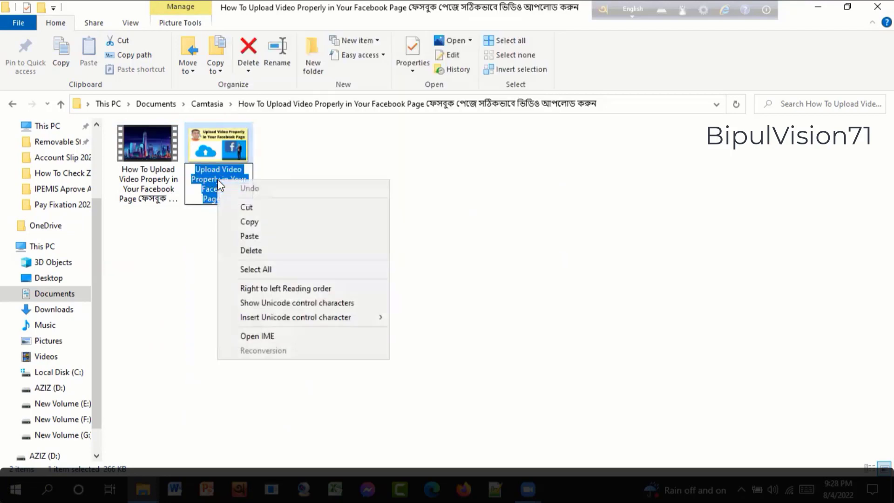
left_click(261, 251)
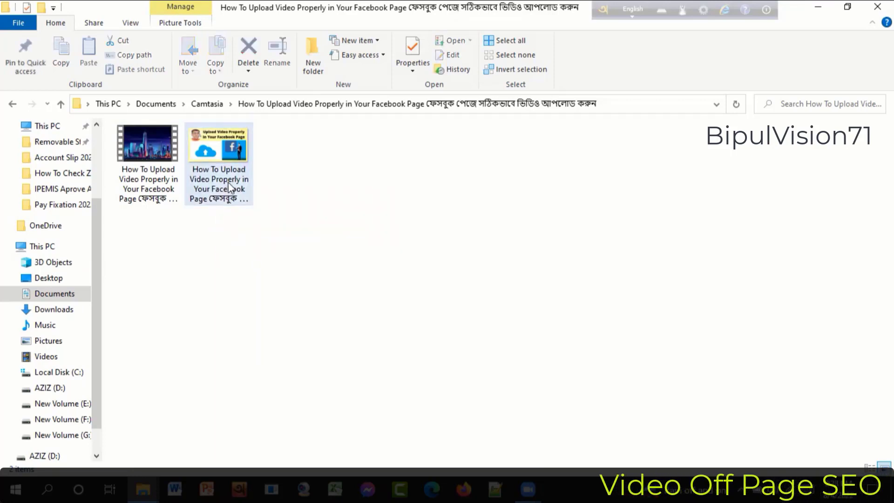
mouse_move(229, 187)
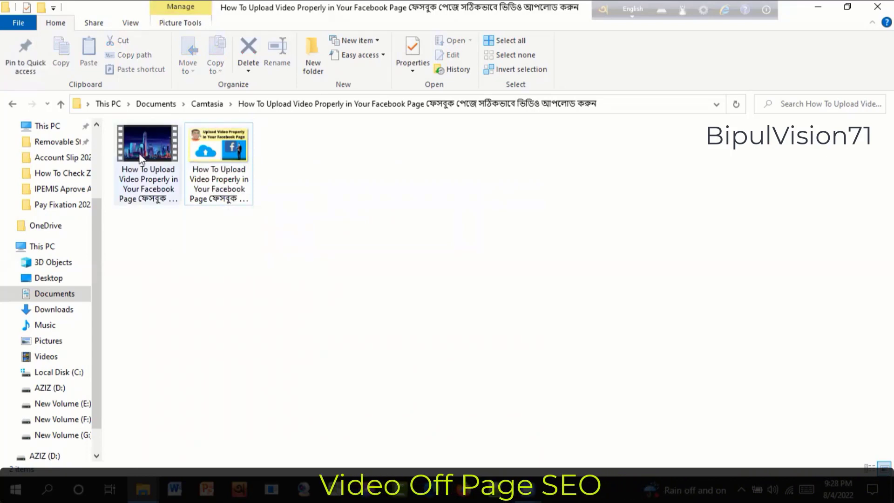
Open the properties of the MP4 video file and show its detailed metadata
mouse_move(143, 161)
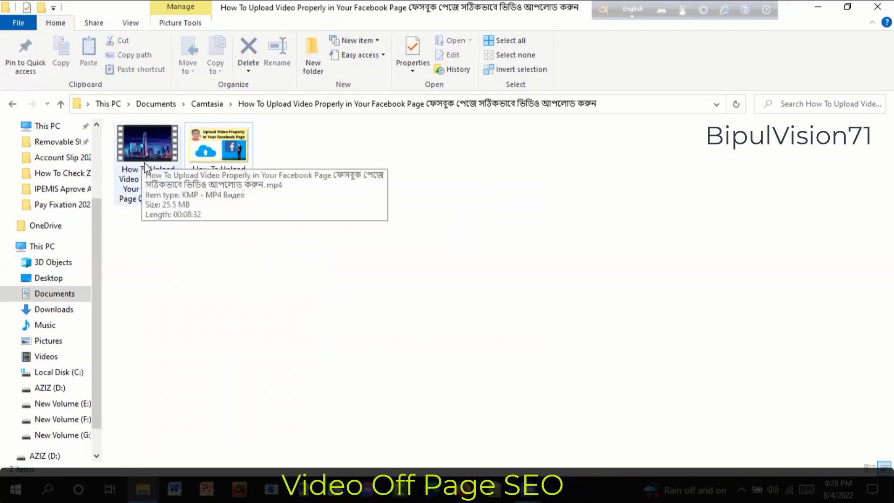
right_click(146, 166)
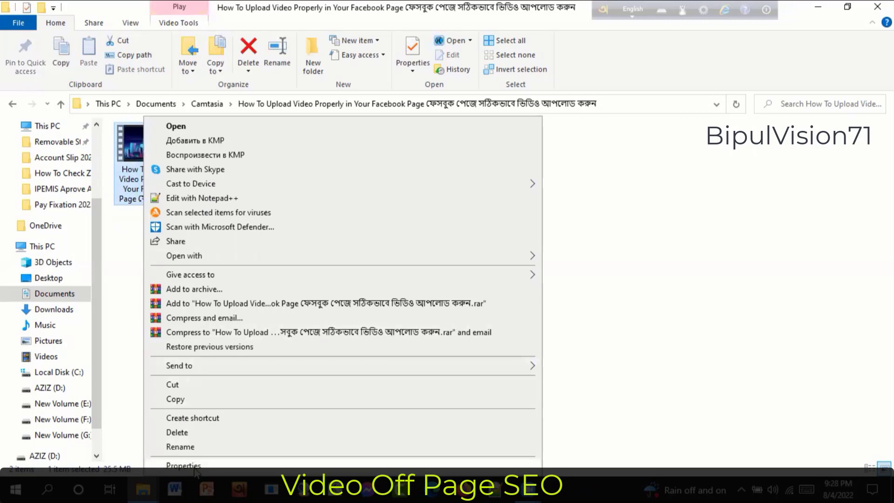
left_click(196, 467)
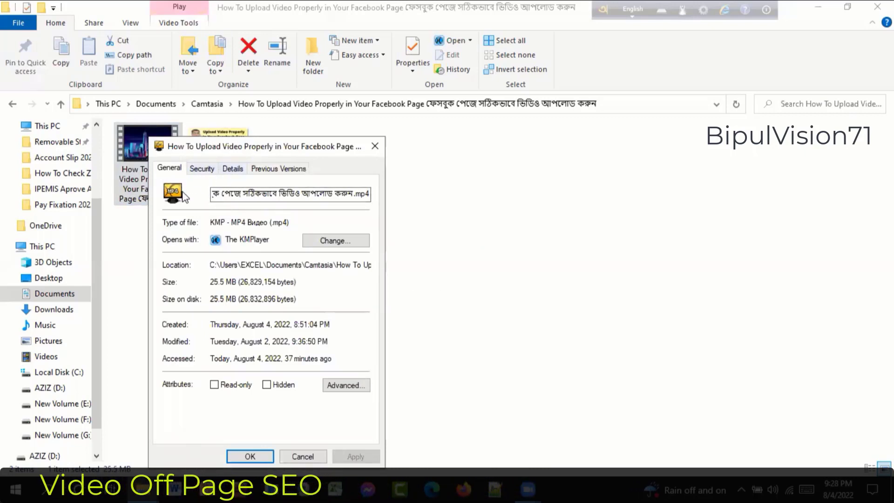
left_click(232, 170)
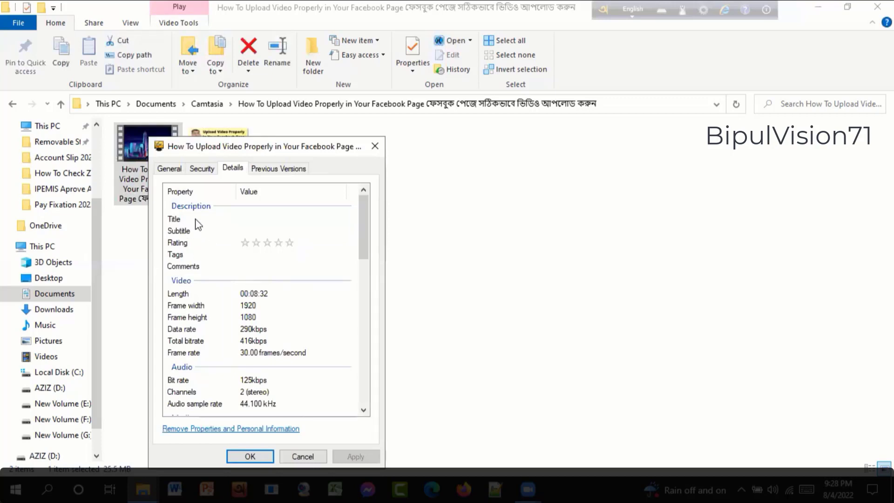
Copy "How To Upload Video Properly in Your Facebook Page || ফেসবুক পেজে সঠিকভাবে ভিডিও আপলোড করুন" from the Notepad++ notes and apply it as the video's Title
left_click(251, 218)
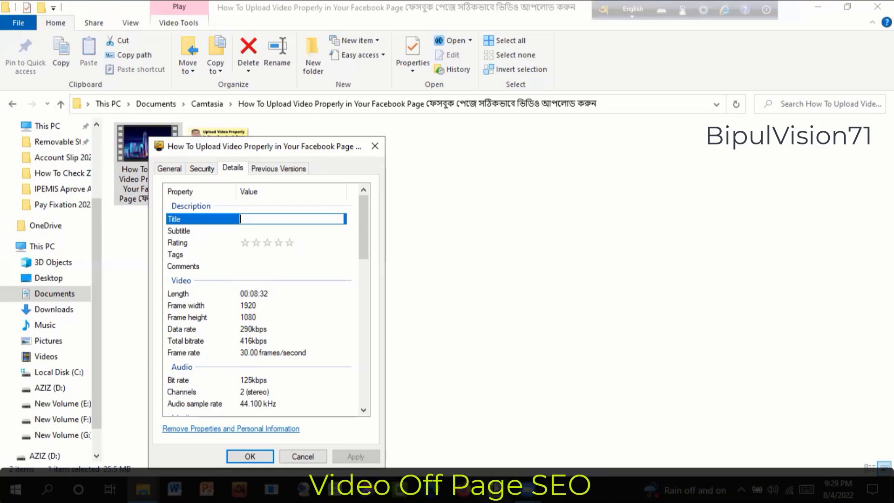
left_click(498, 490)
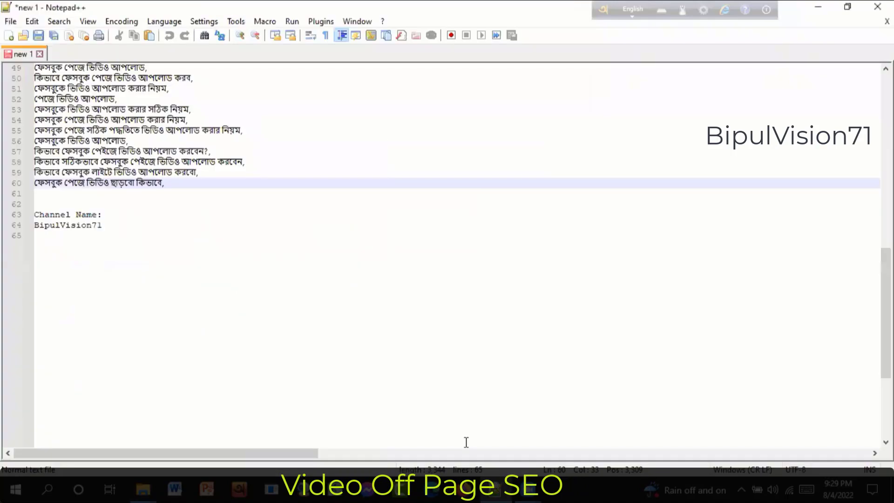
scroll(435, 373, "up", 16)
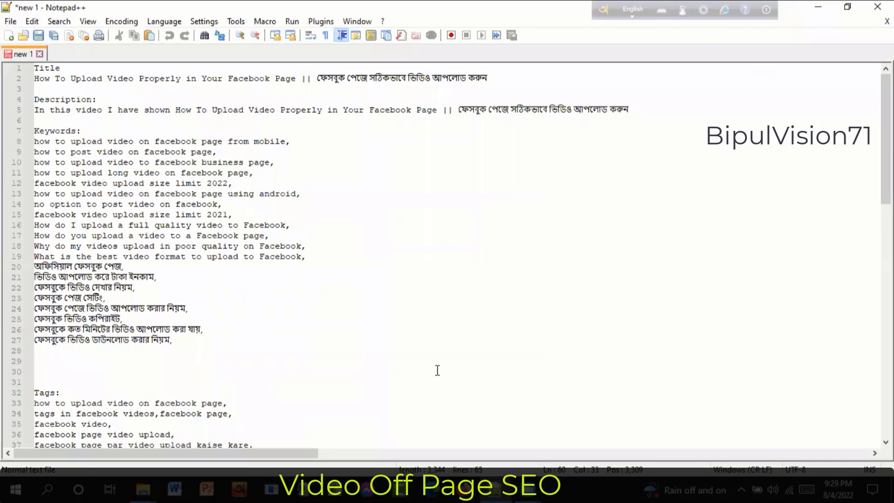
scroll(437, 370, "down", 10)
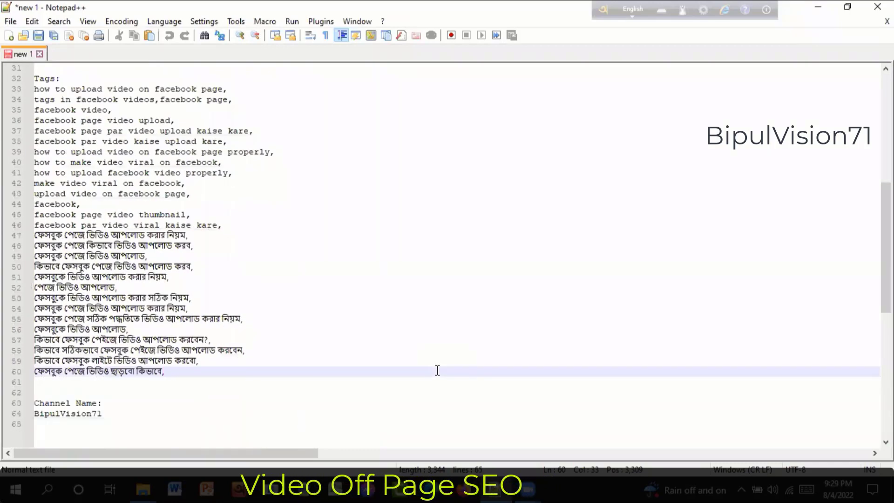
scroll(437, 370, "up", 10)
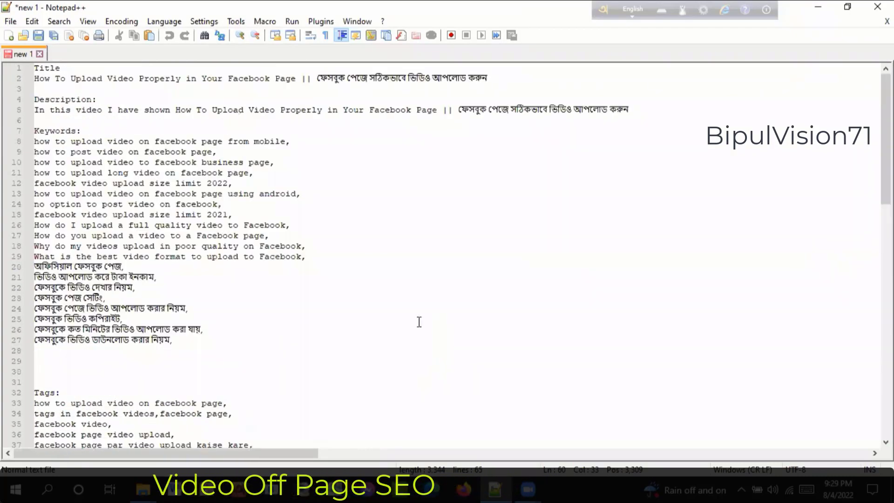
left_click_drag(523, 79, 34, 77)
right_click(159, 77)
left_click(186, 101)
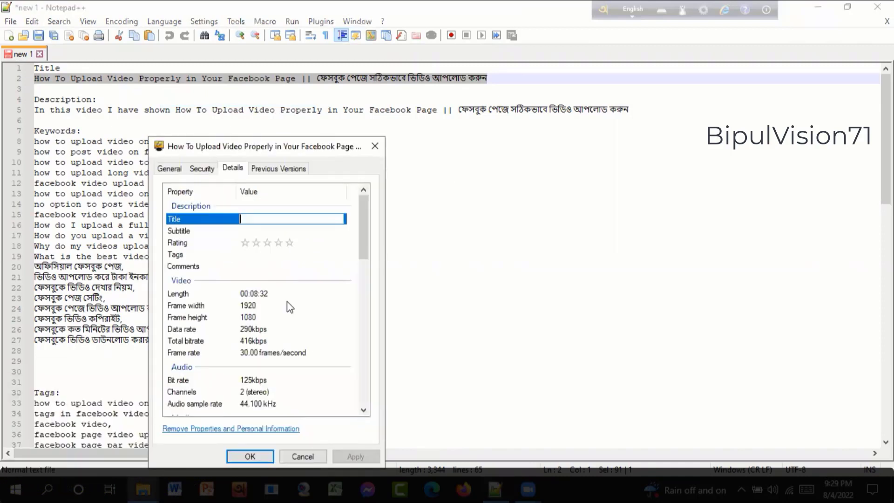
right_click(250, 219)
left_click(286, 275)
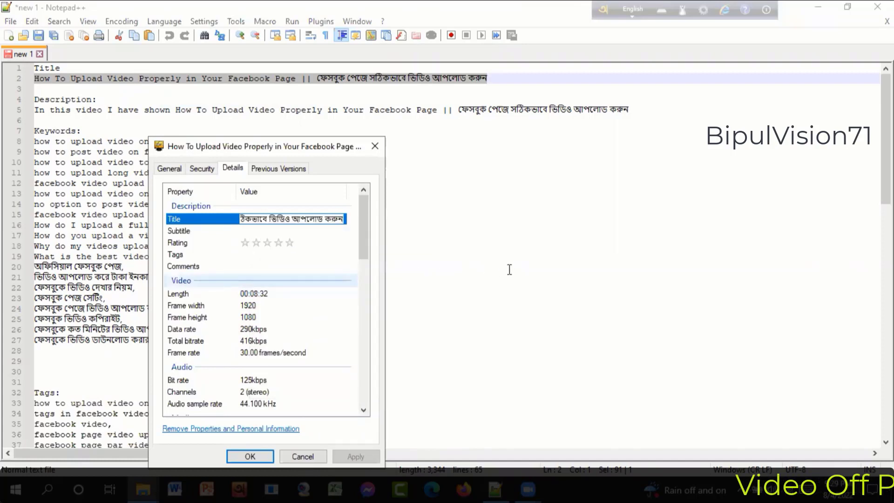
key("Return")
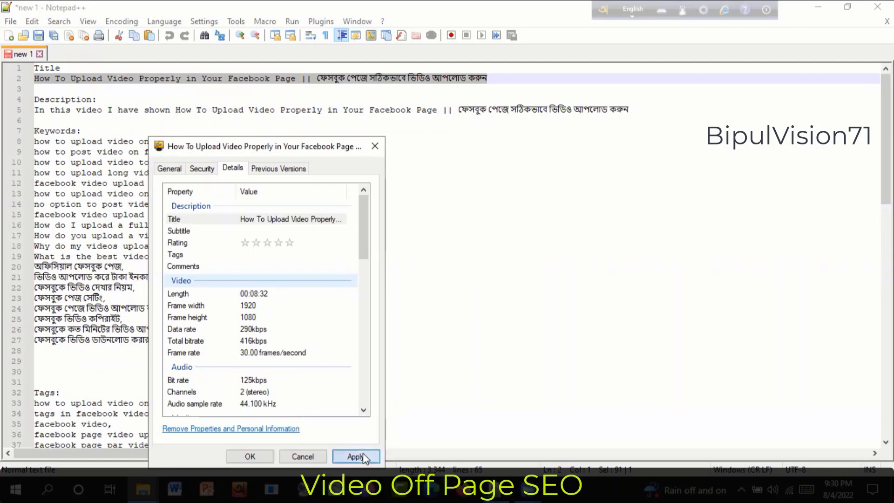
left_click(364, 457)
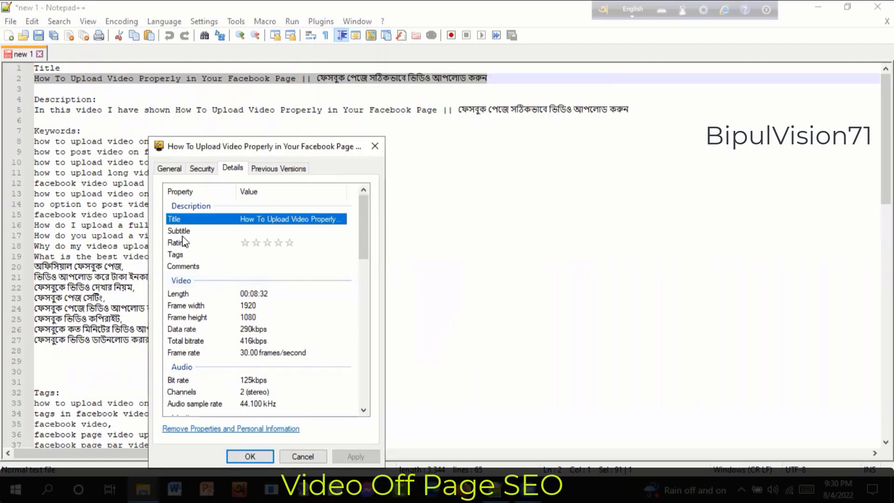
Fill the video's Subtitle property with the same copied title text, "How To Upload Video Properly in Your Facebook Page" with its Bengali translation
right_click(244, 230)
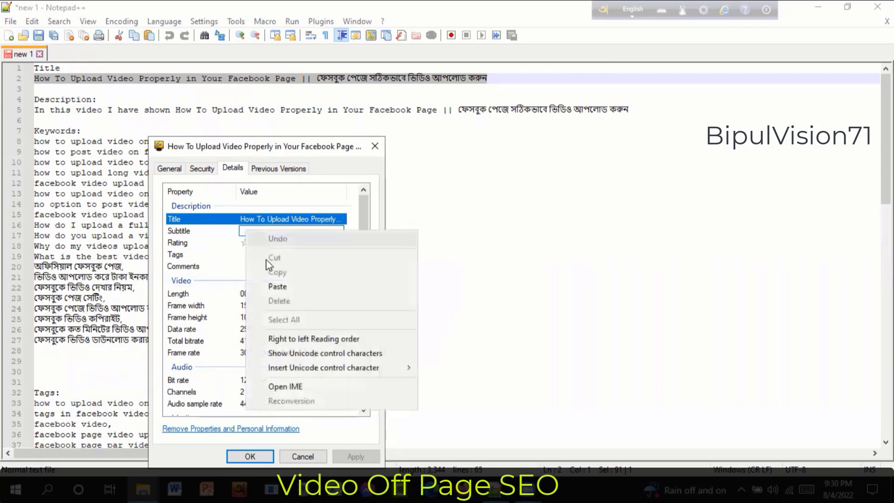
left_click(278, 286)
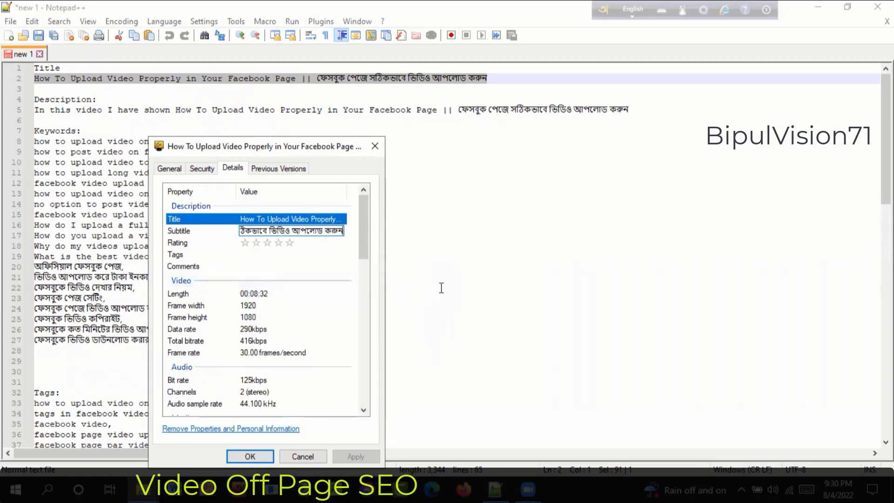
key("Return")
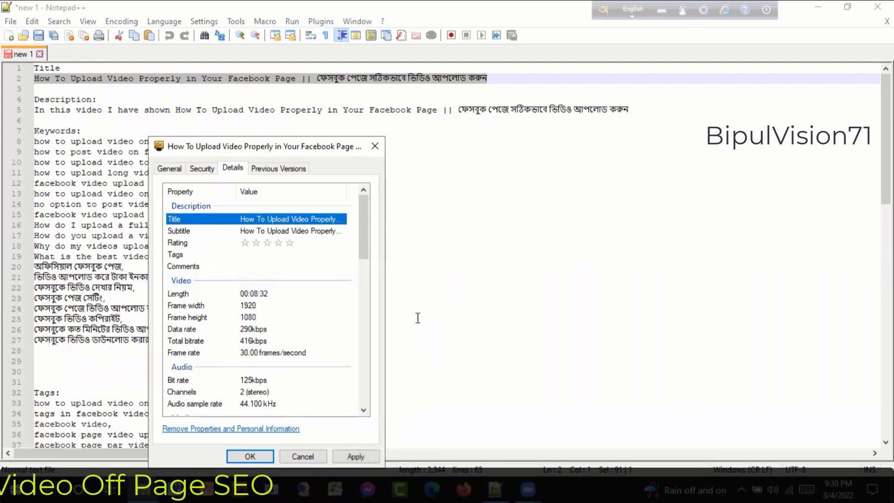
Give the video a five-star Rating and apply the change to its properties
left_click(374, 456)
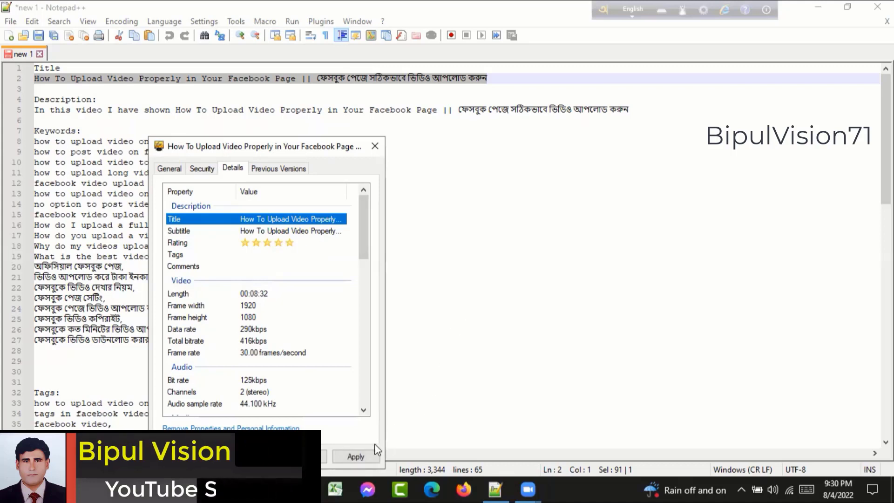
left_click(355, 457)
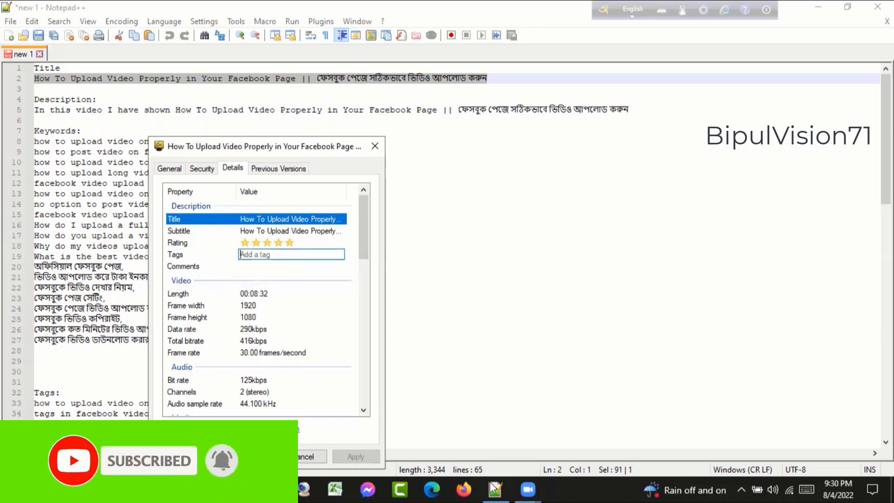
Switch to the Notepad++ notes and copy the full list of English and Bengali entries under "Tags:"
mouse_move(491, 486)
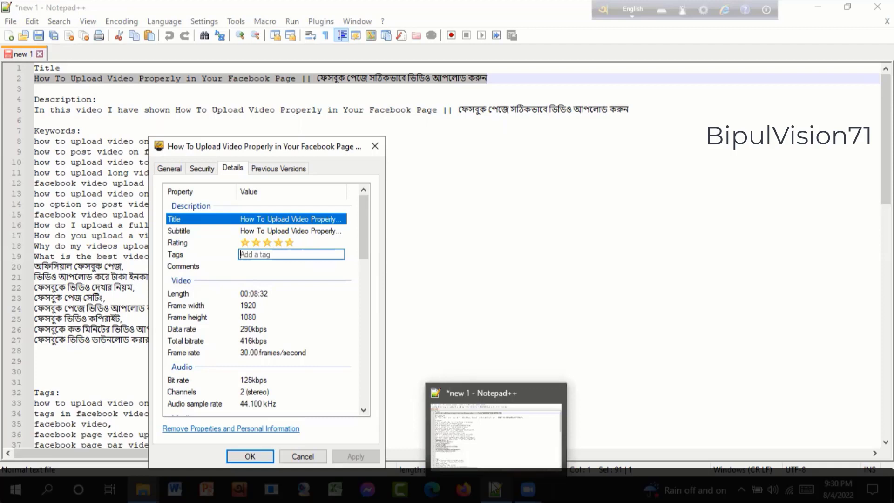
left_click(491, 485)
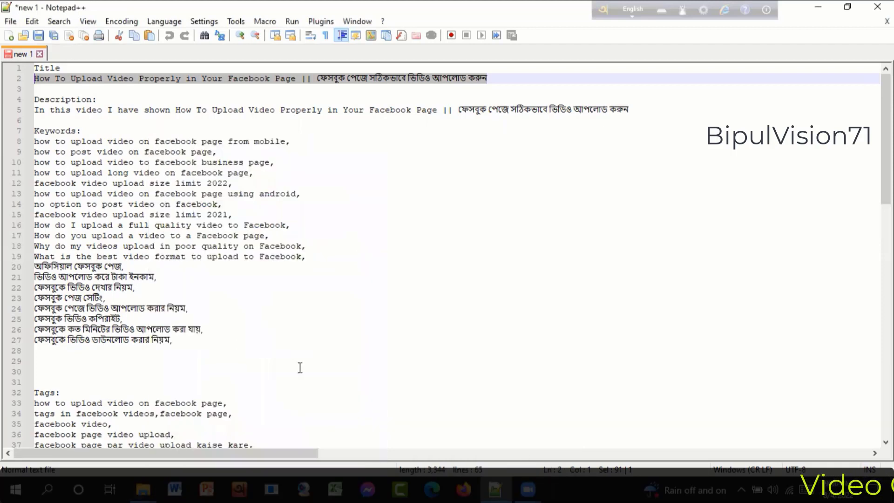
scroll(300, 361, "down", 10)
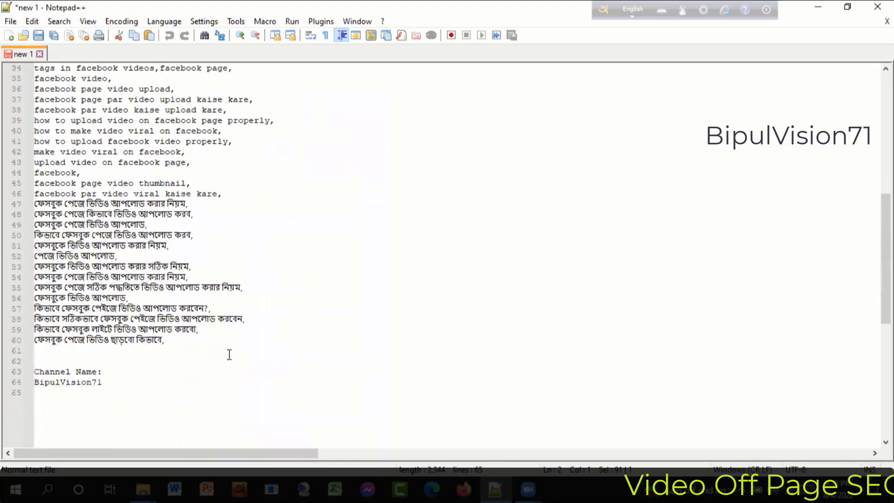
left_click_drag(184, 372, 34, 89)
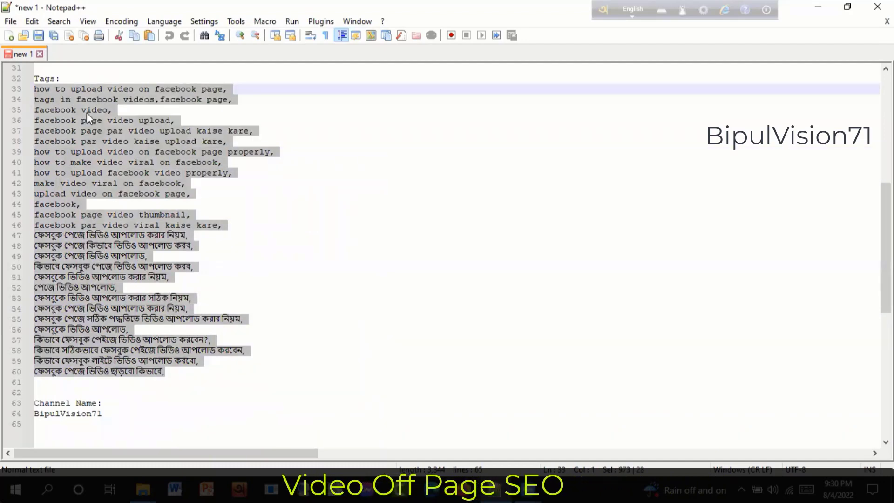
right_click(86, 112)
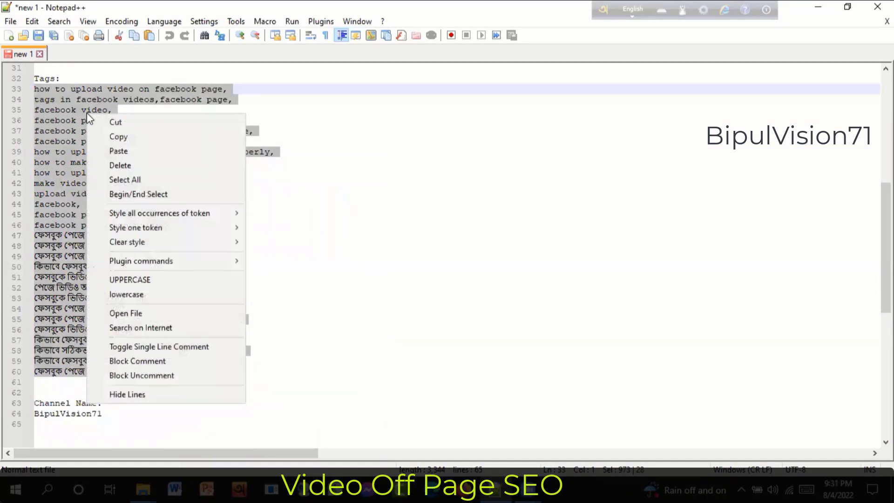
left_click(128, 136)
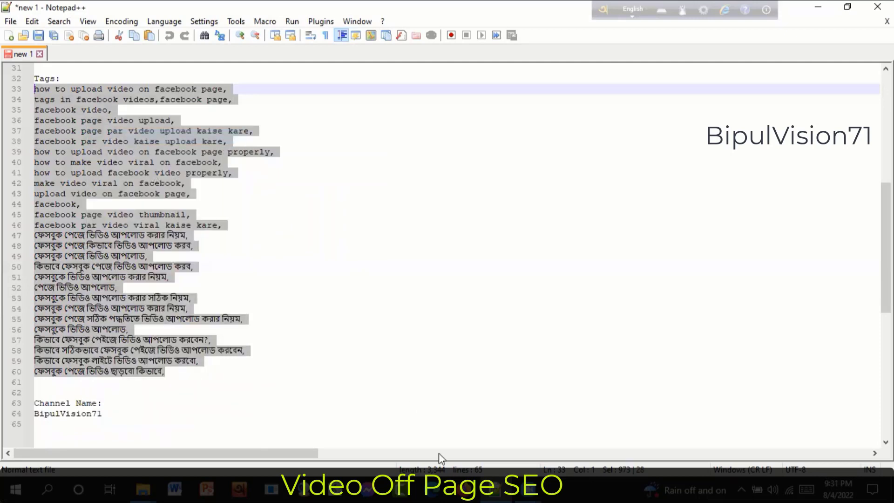
Return to the video's properties, paste the copied list as its Tags and apply the change
mouse_move(149, 489)
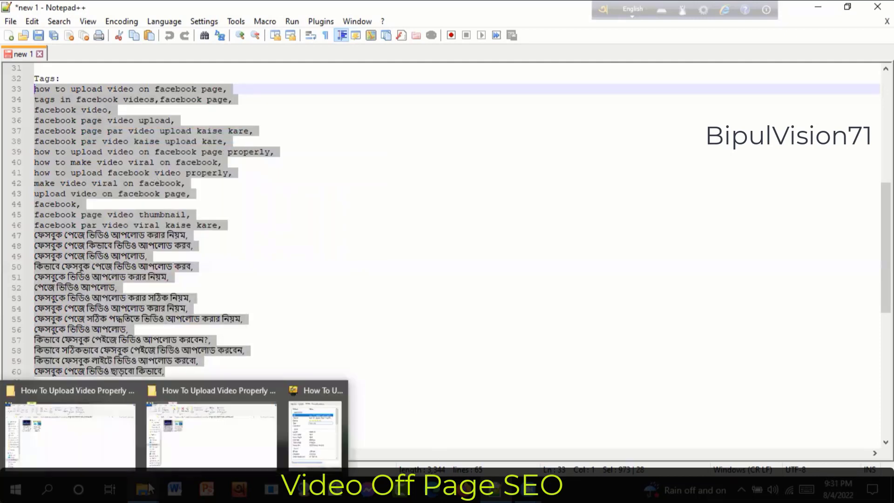
left_click(317, 423)
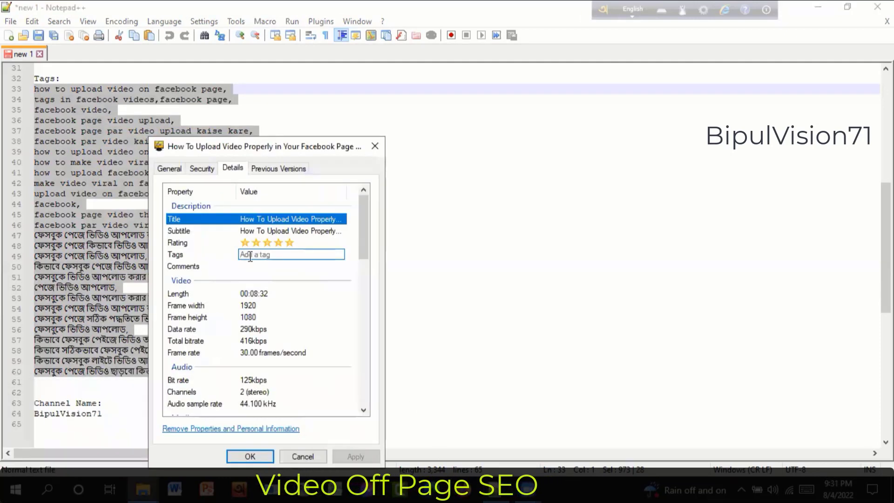
right_click(247, 255)
left_click(278, 311)
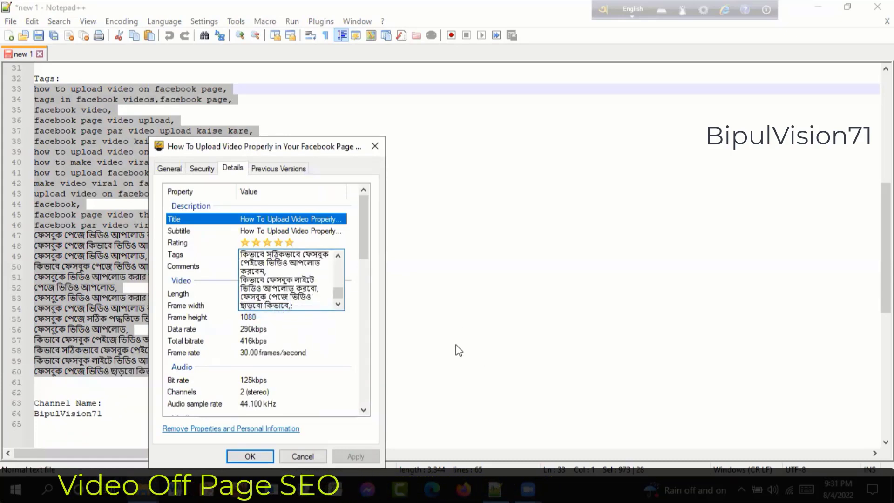
key("Return")
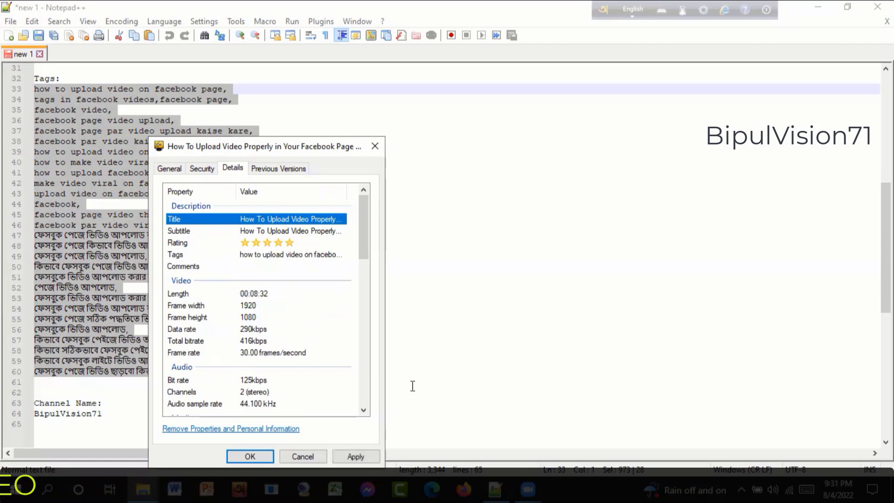
left_click(356, 457)
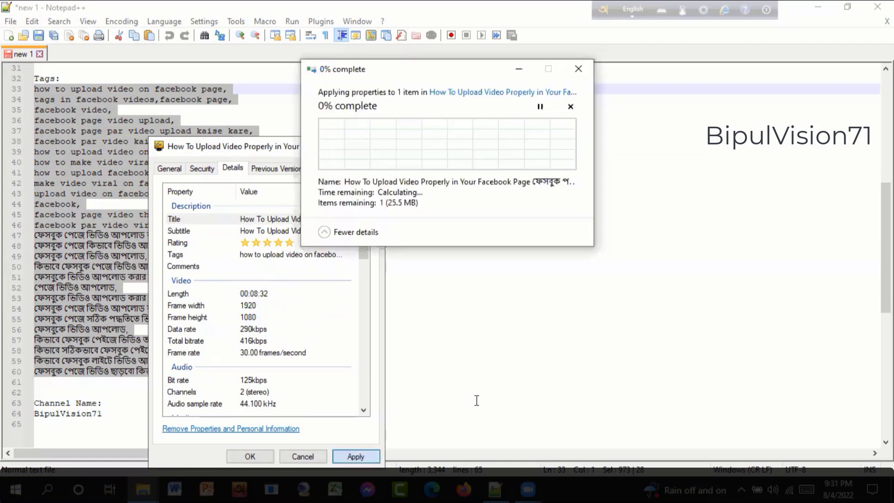
Open the video's Comments property for editing and copy the full English and Bengali list under "Keywords:" from the Notepad++ notes
left_click(255, 266)
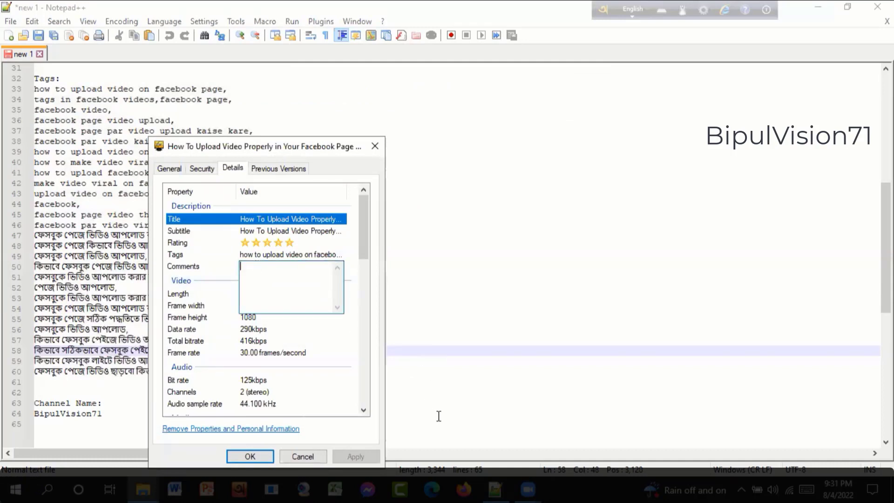
left_click(498, 487)
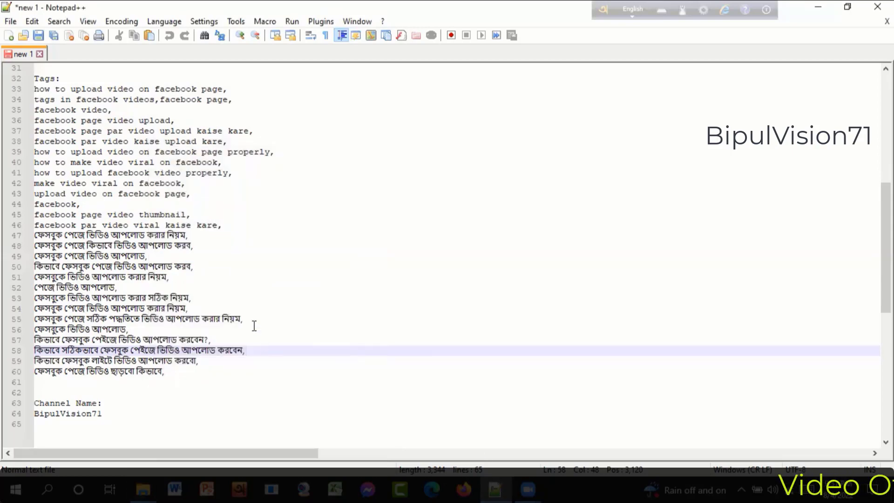
scroll(249, 314, "up", 4)
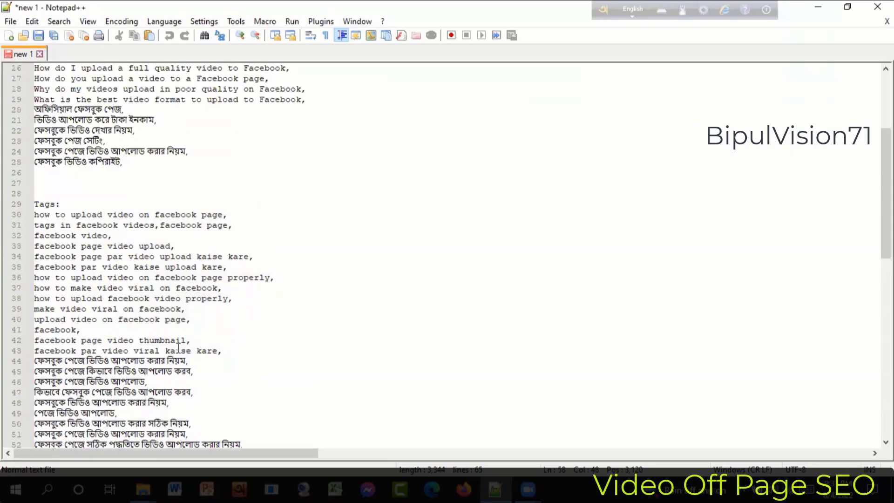
scroll(249, 314, "up", 5)
left_click_drag(180, 341, 34, 141)
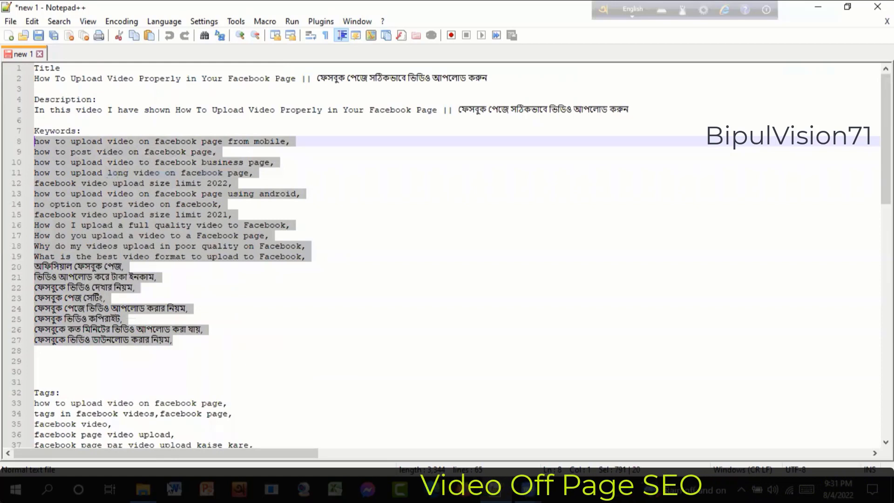
Paste the copied keywords list into the Comments property in the video's properties and apply the change
mouse_move(143, 489)
left_click(325, 440)
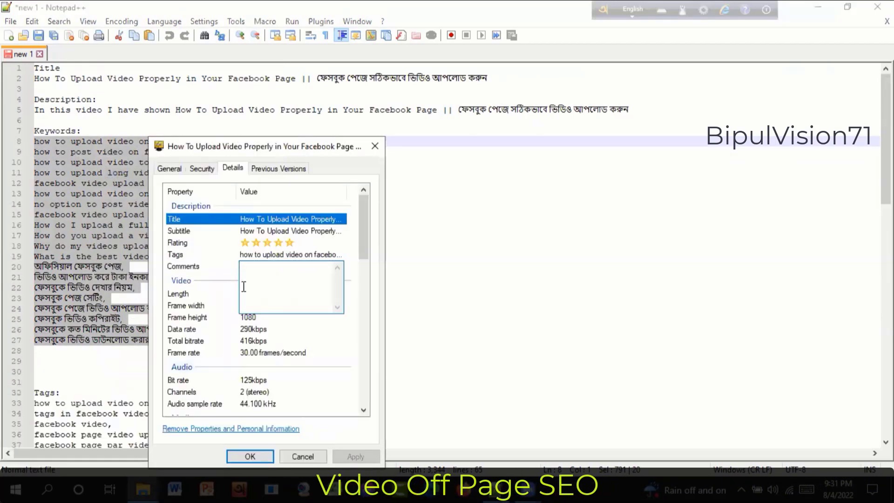
right_click(245, 269)
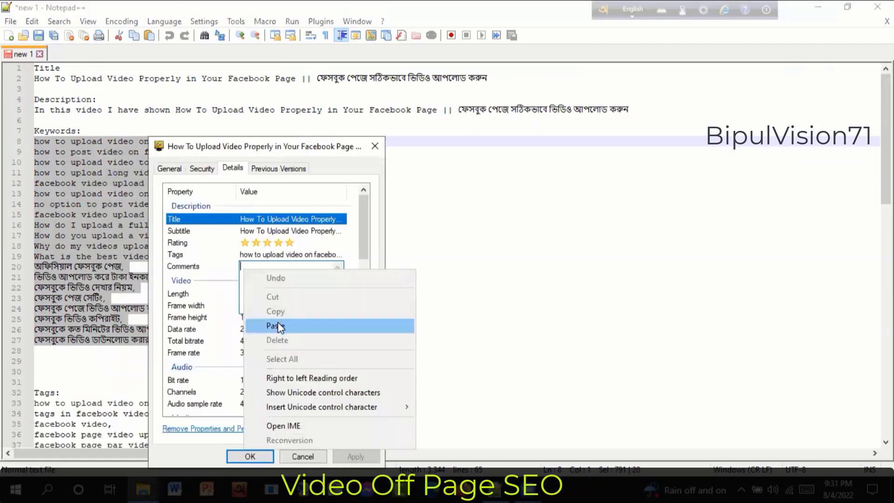
left_click(277, 324)
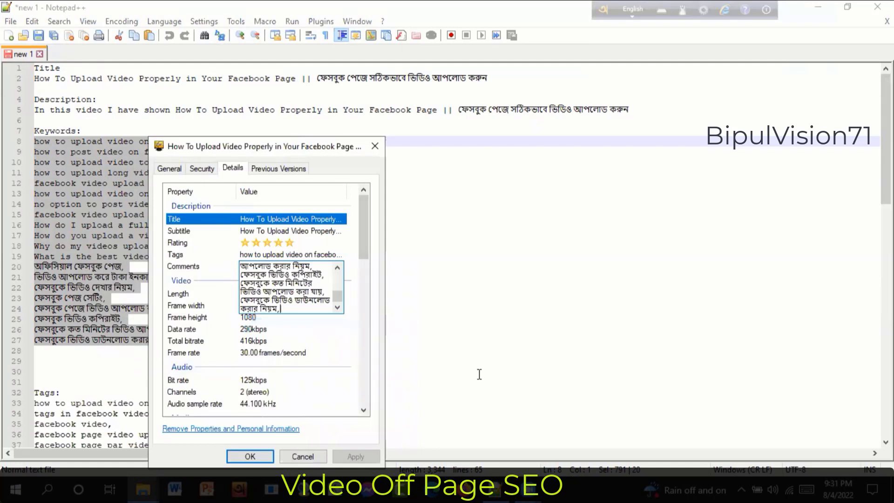
key("Return")
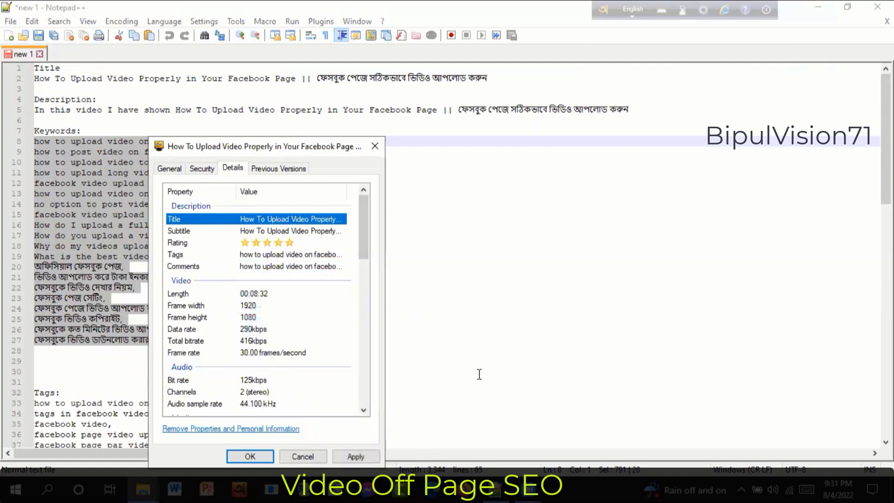
left_click(356, 456)
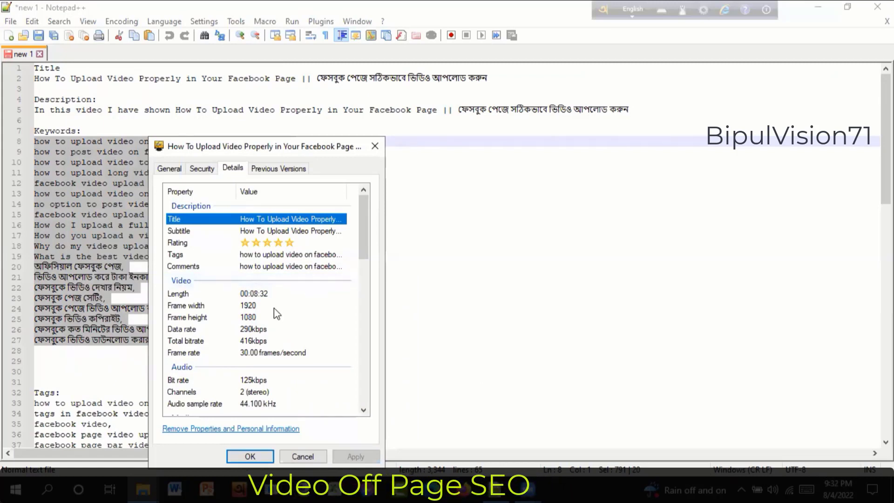
Select the video's Contributing artists property and copy the channel name "BipulVision71" from the end of the Notepad++ notes
scroll(261, 298, "down", 1)
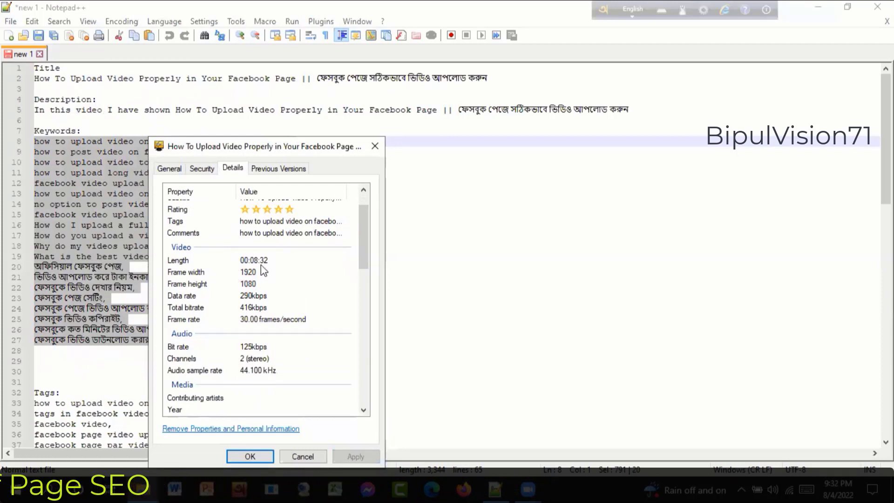
scroll(228, 281, "down", 4)
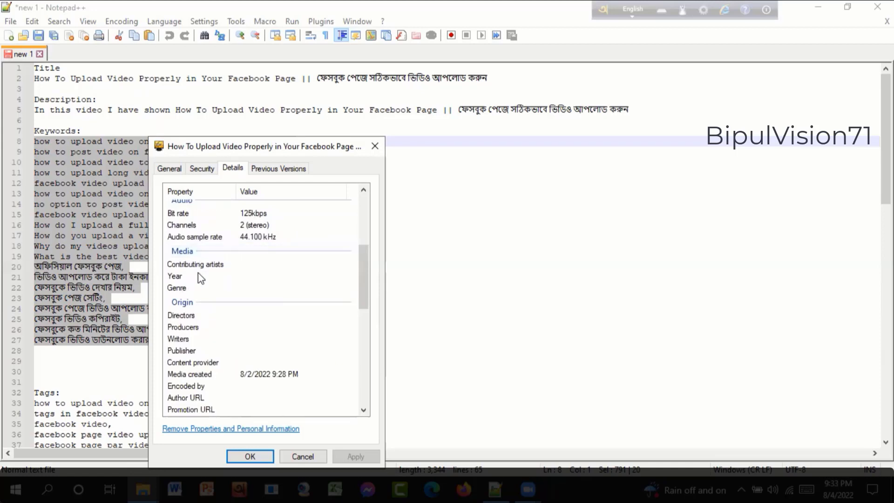
left_click(232, 267)
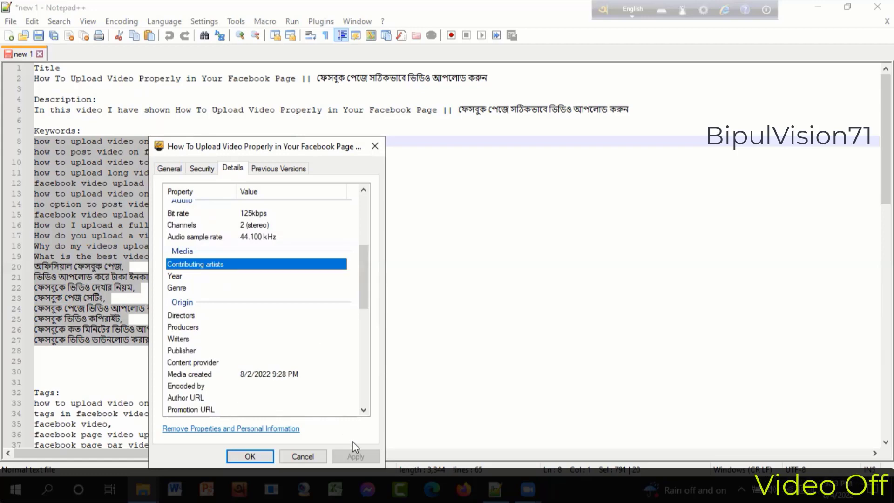
key("alt+Tab")
scroll(253, 320, "down", 5)
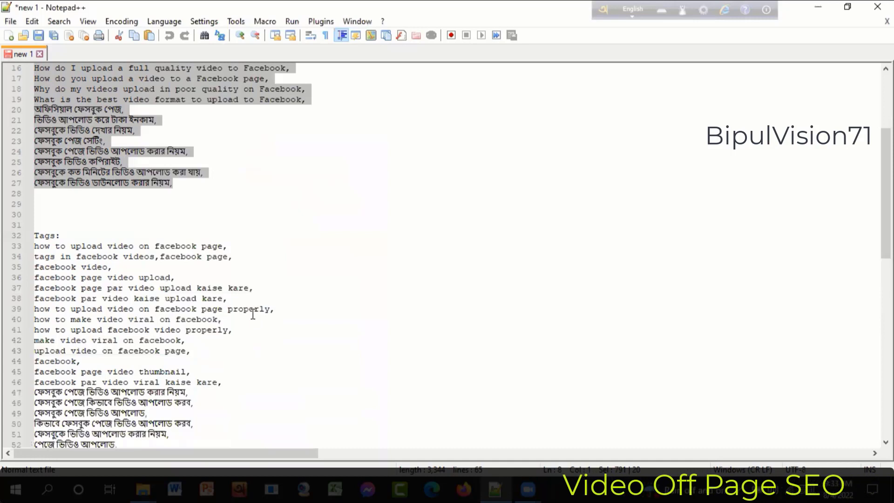
scroll(252, 319, "down", 9)
left_click_drag(114, 292, 34, 290)
right_click(58, 291)
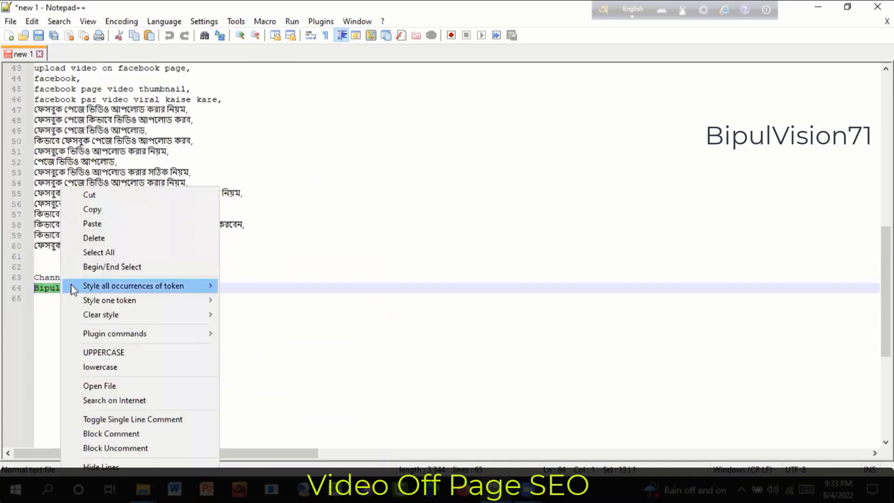
left_click(88, 208)
Set the video's Contributing artists property to "BipulVision71" from the copied text and apply the change
mouse_move(143, 489)
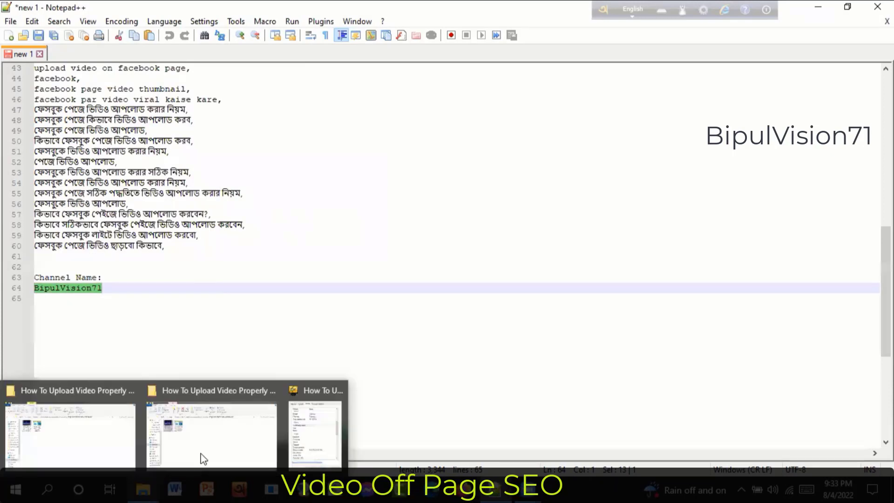
left_click(325, 437)
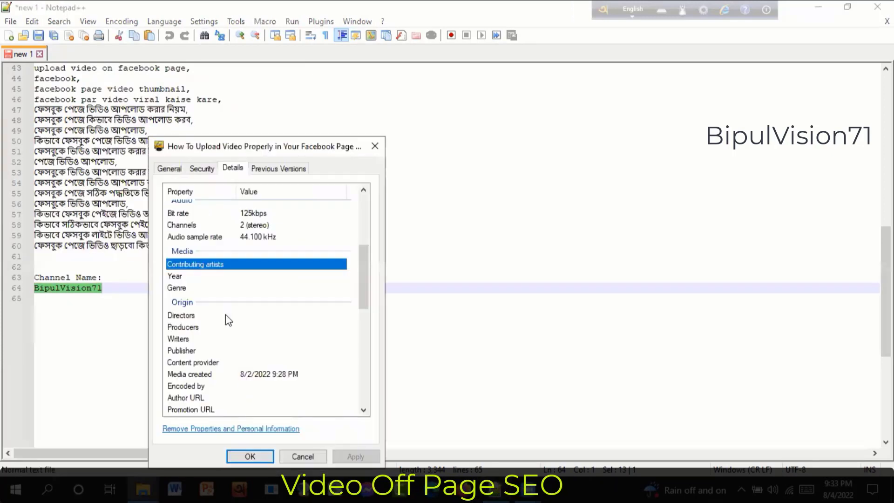
right_click(244, 264)
left_click(276, 320)
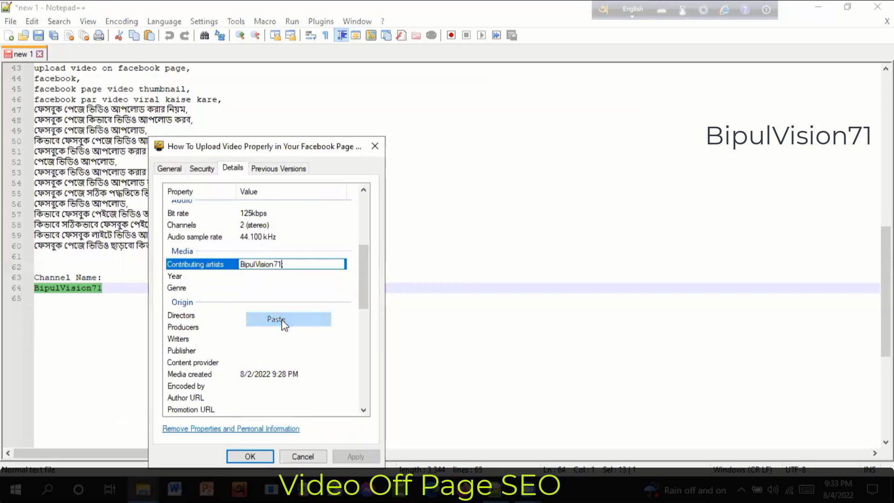
key("Return")
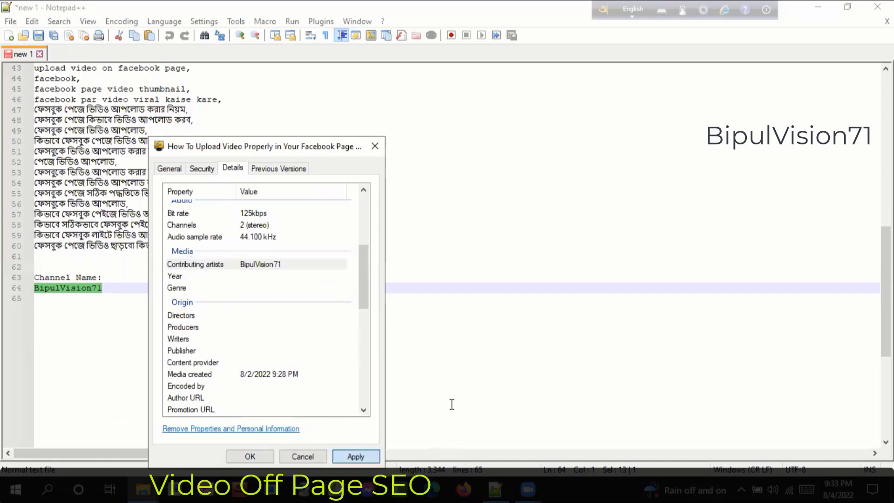
key("alt+a")
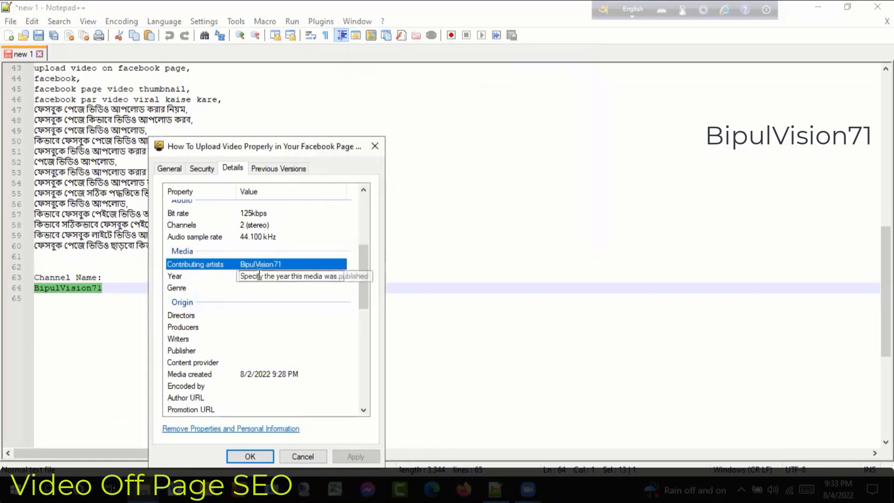
Set the video's Year property to 2022 and open the Genre property for editing
left_click(256, 275)
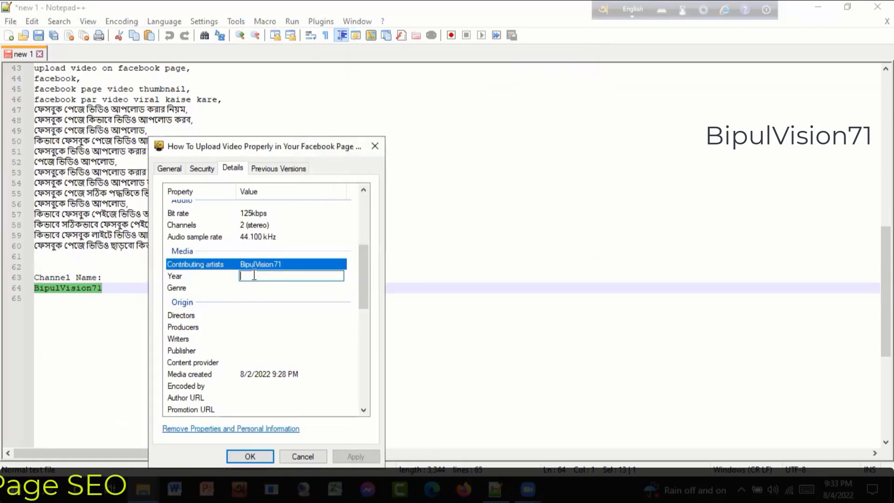
type("2022")
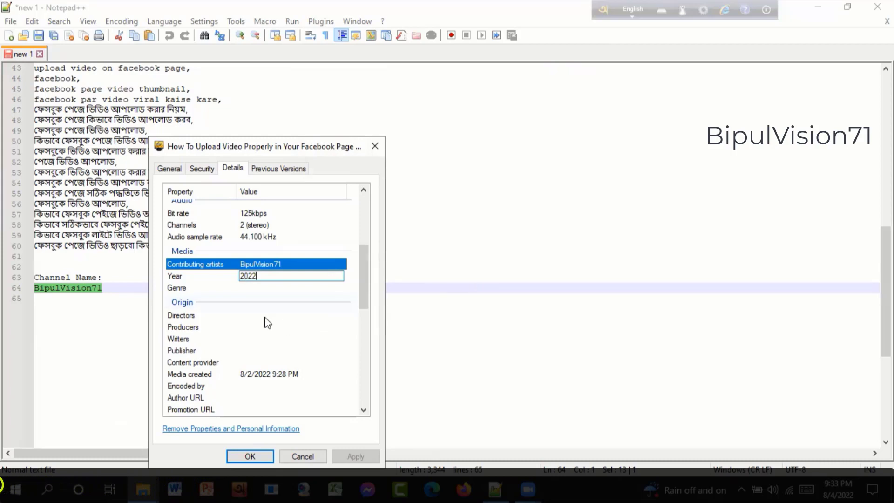
left_click(250, 288)
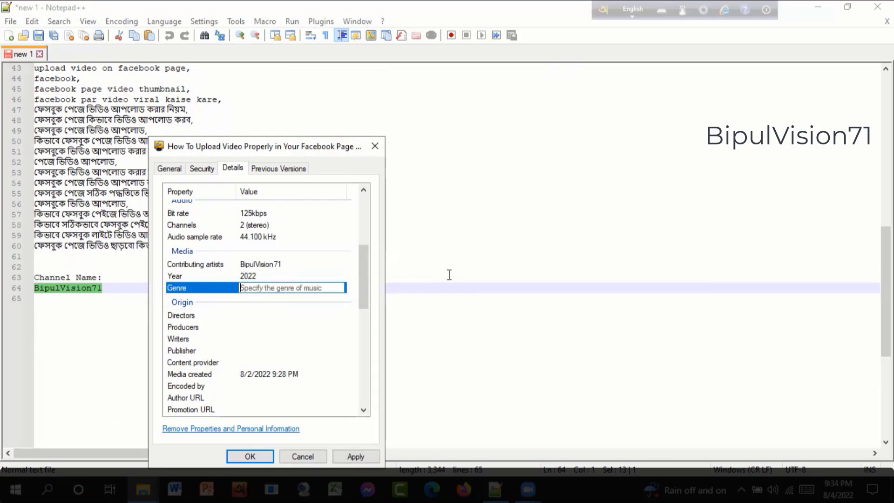
Set the video's Genre property to "how to" and apply the change
left_click(408, 281)
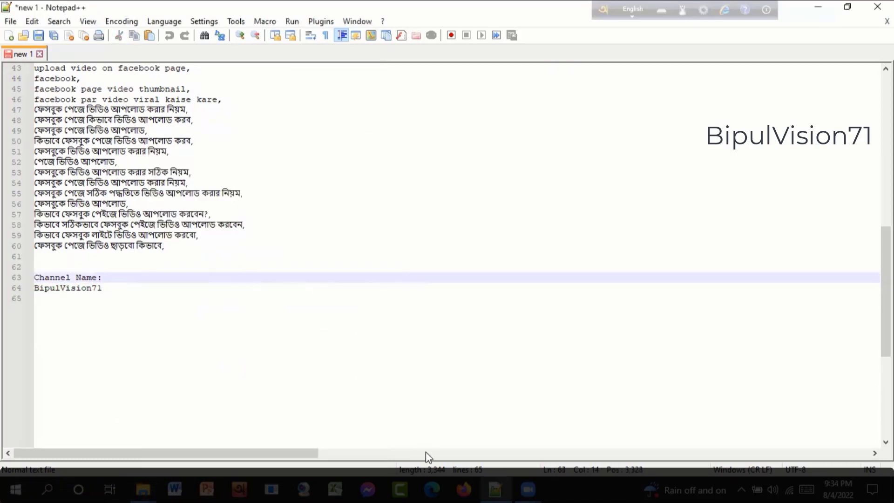
key("alt+Tab")
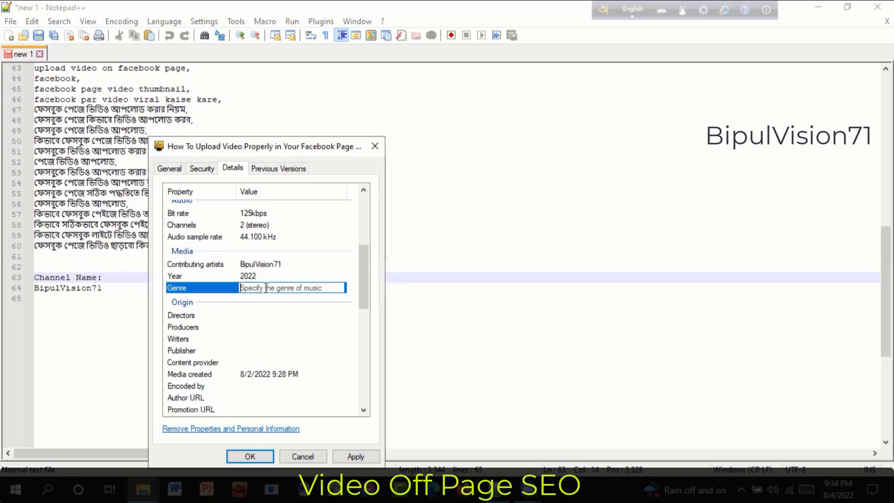
type("how to")
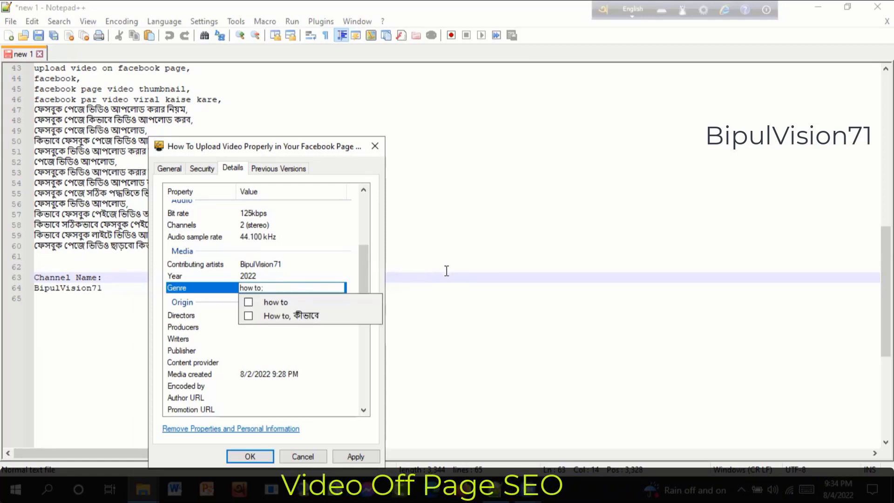
left_click(470, 334)
left_click(141, 485)
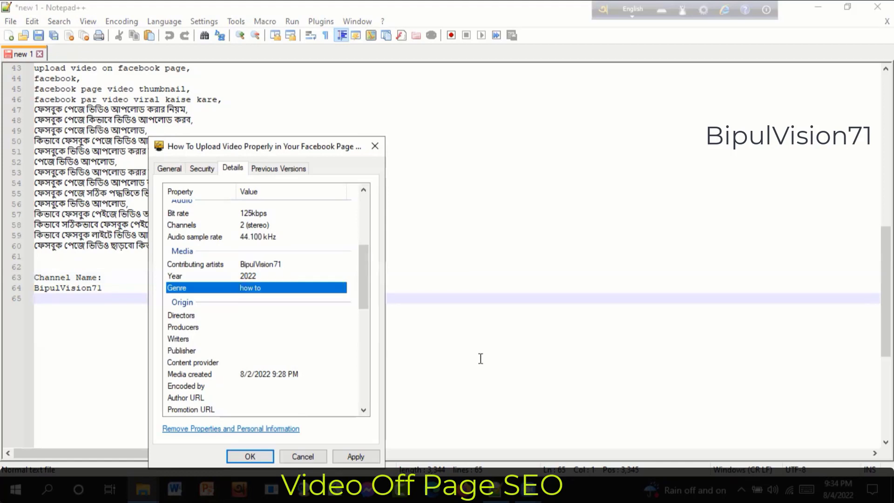
left_click(355, 456)
Select the video's Directors property and copy the channel name "BipulVision71" from the end of the Notepad++ notes
scroll(270, 278, "down", 1)
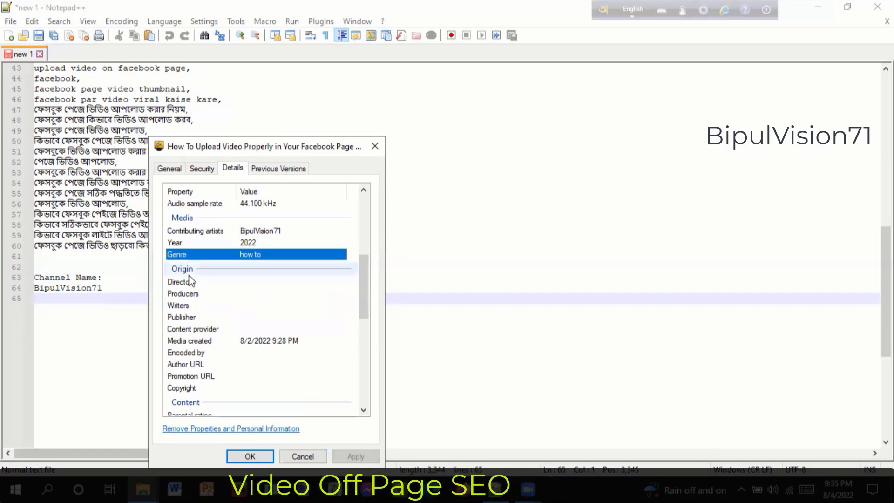
left_click(234, 283)
left_click(245, 282)
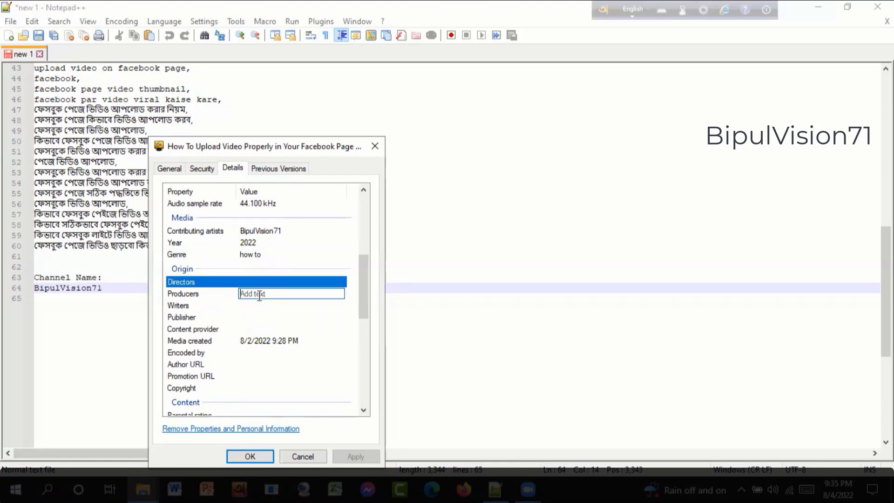
left_click(497, 488)
left_click(496, 488)
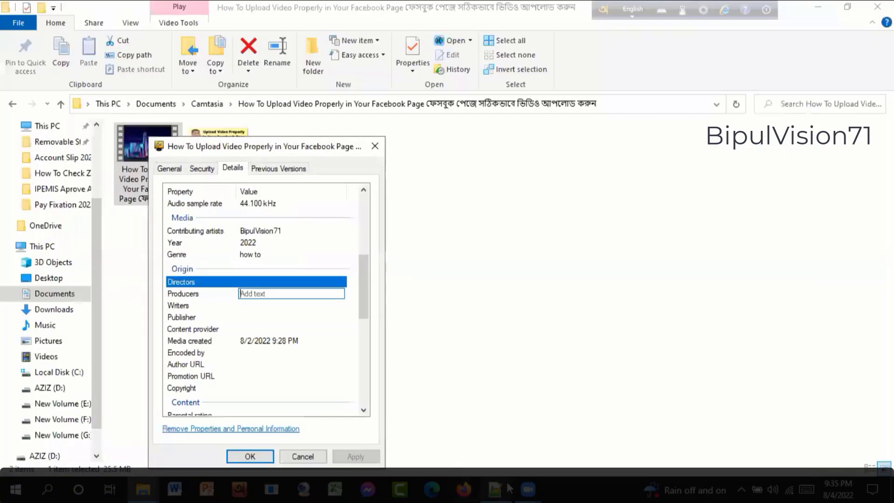
left_click(501, 487)
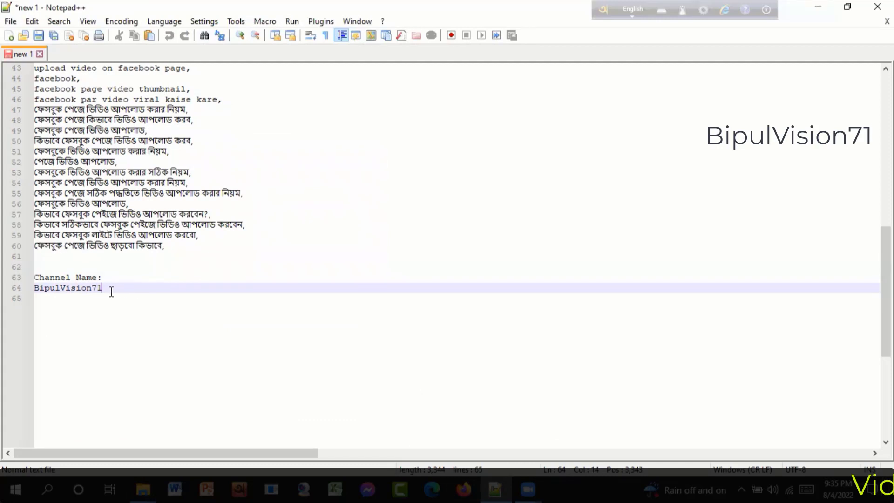
left_click_drag(36, 288, 34, 287)
key("ctrl+c")
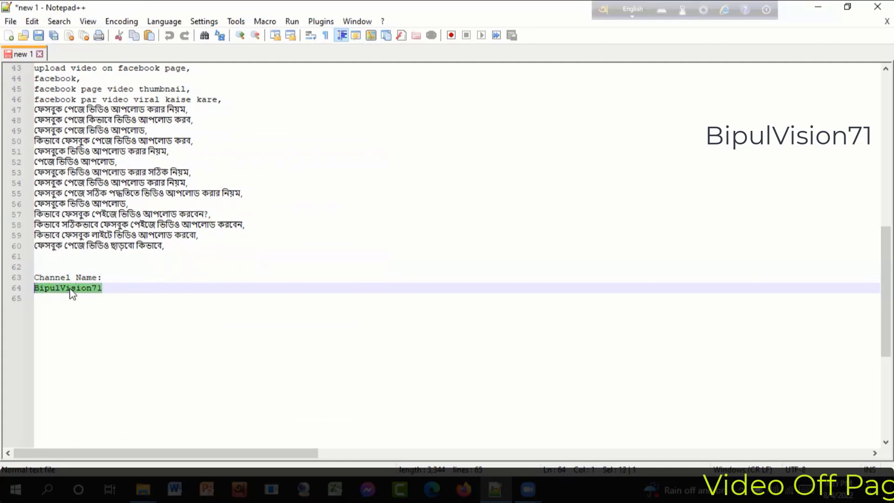
right_click(70, 289)
left_click(102, 210)
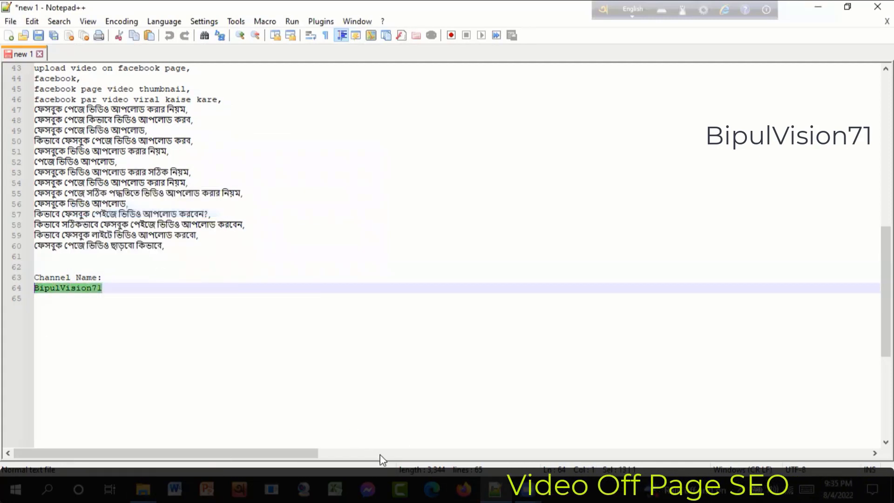
Return to the video's properties, set Directors to "BipulVision71" from the copied text and apply the change
mouse_move(151, 484)
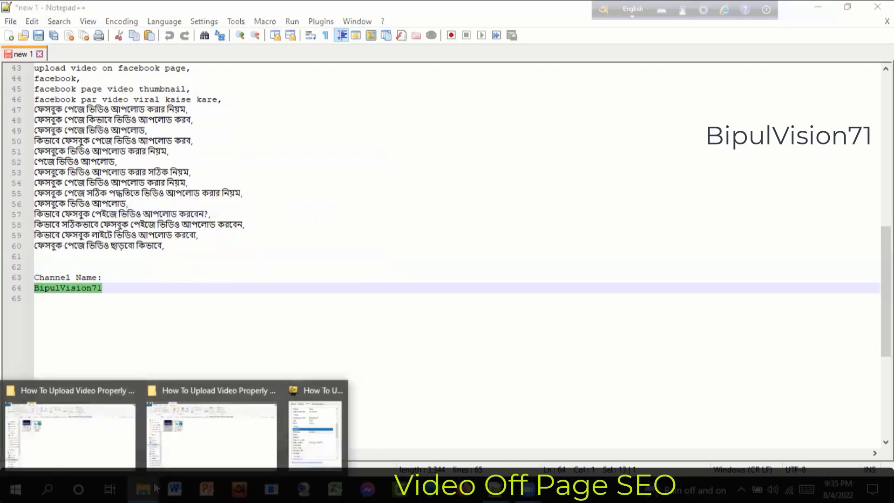
left_click(298, 445)
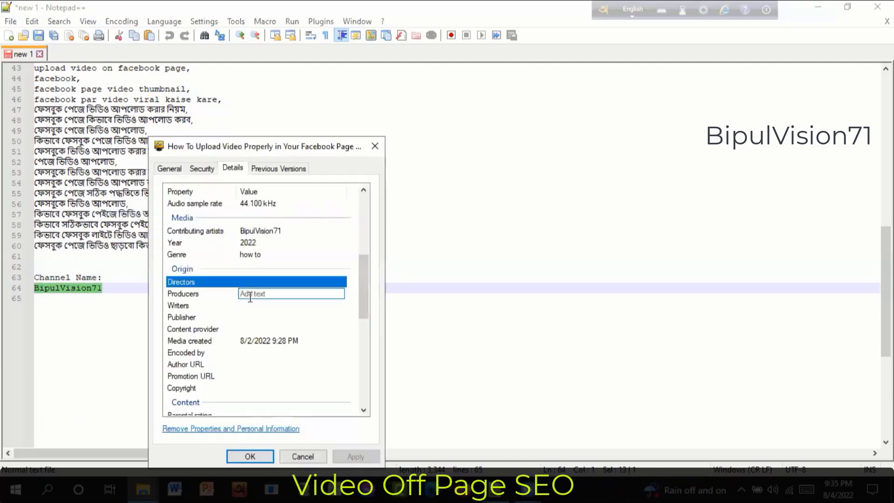
left_click(253, 282)
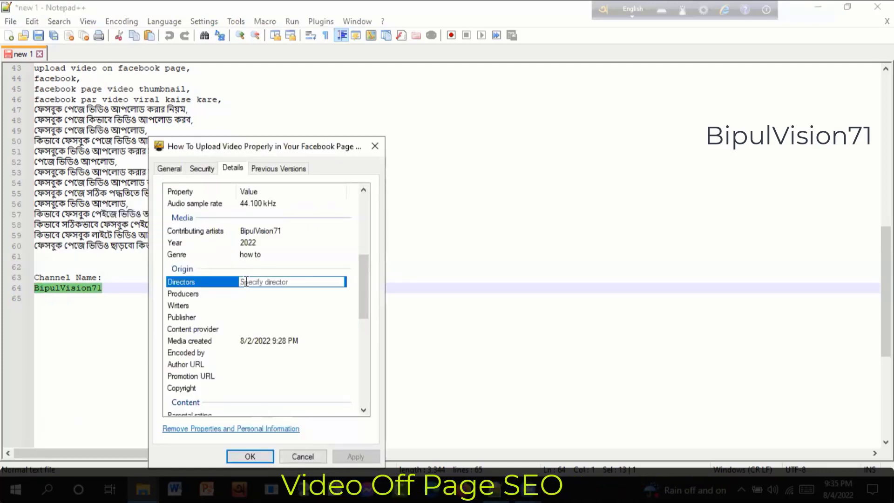
right_click(246, 282)
left_click(279, 337)
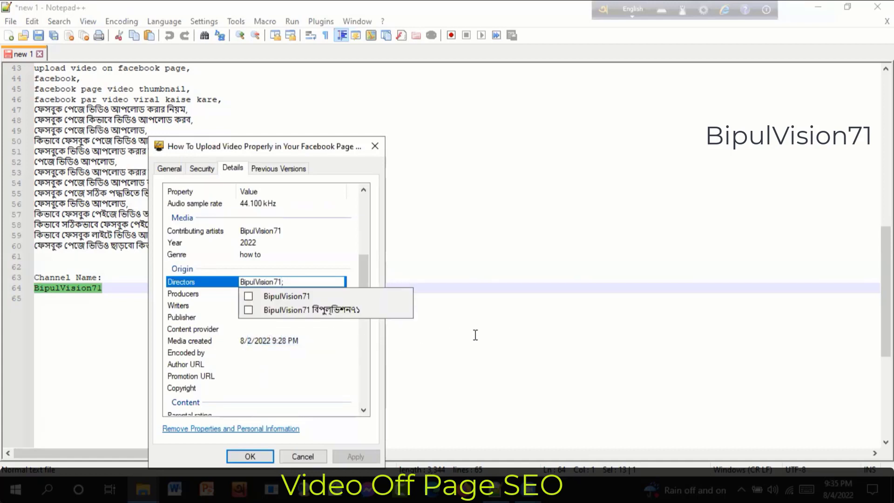
key("Return")
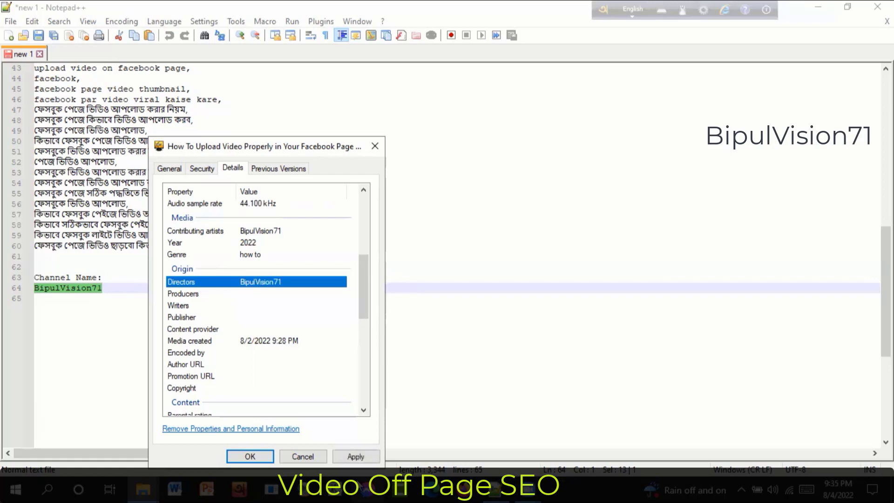
left_click(358, 458)
Set the video's Producers property to the copied "BipulVision71" and apply the change
left_click(252, 294)
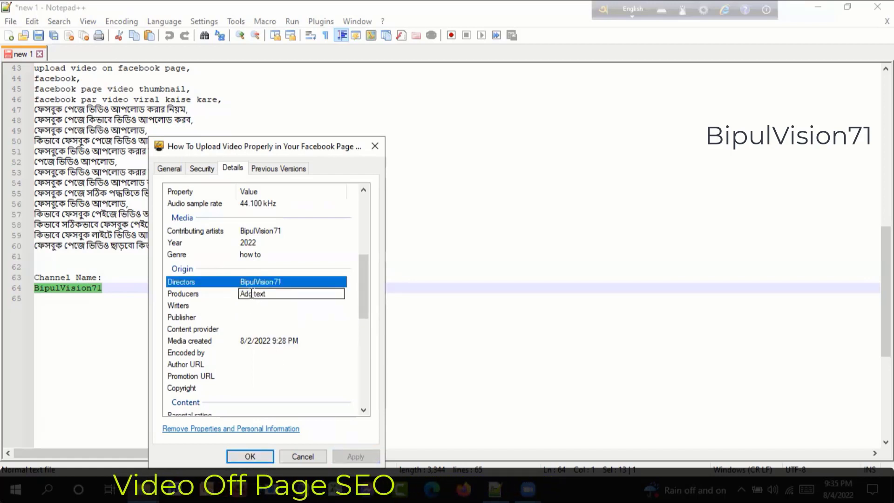
right_click(251, 293)
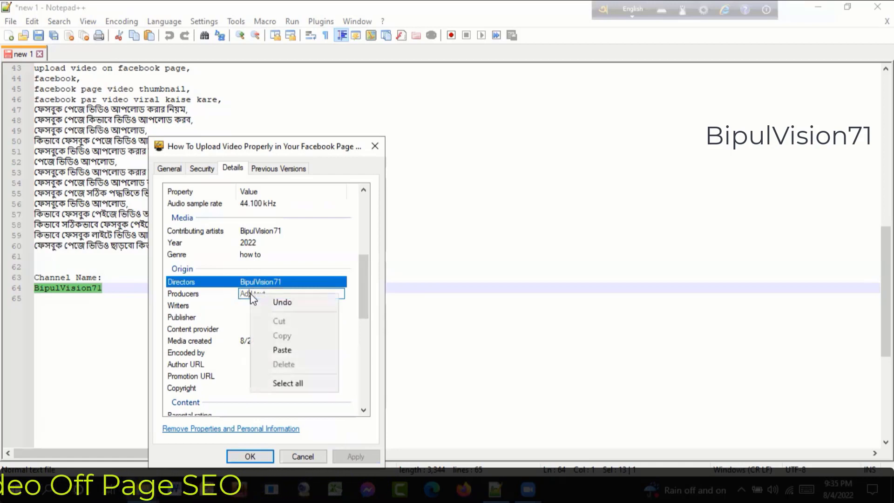
left_click(288, 349)
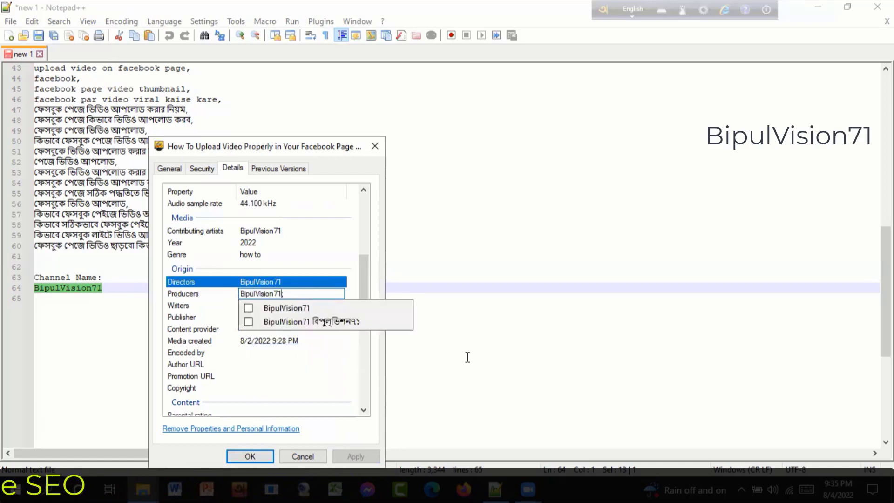
key("Return")
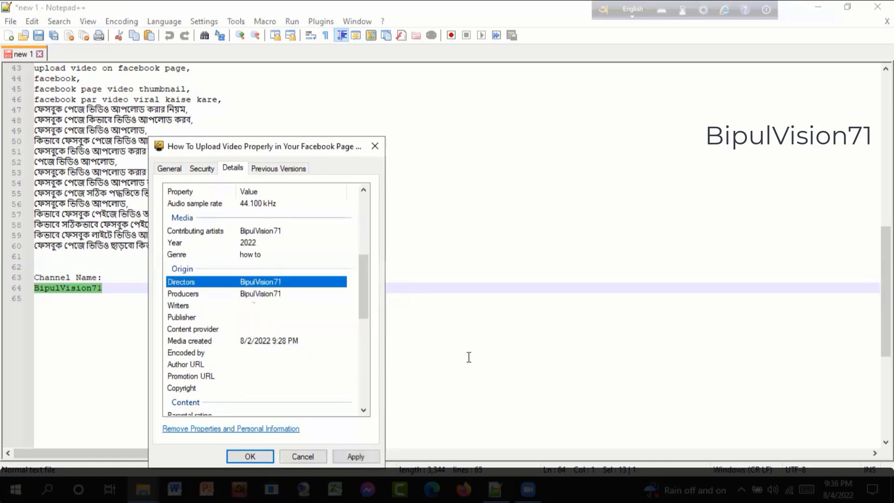
left_click(359, 457)
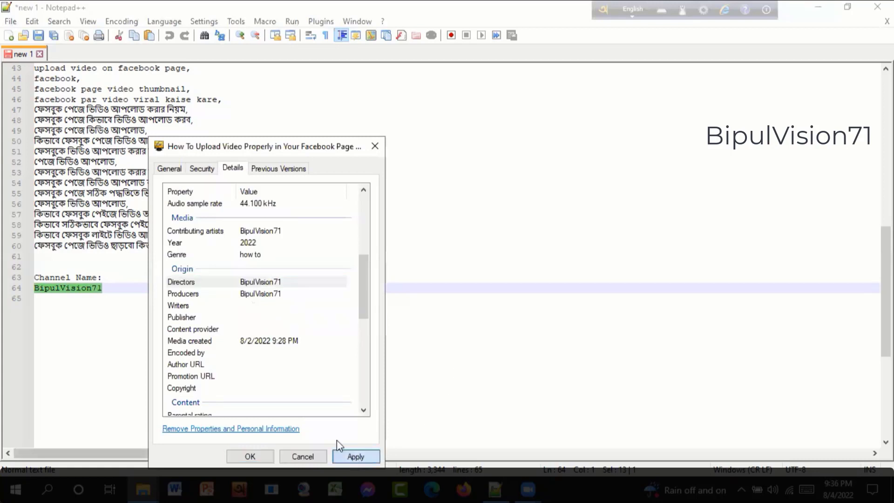
Set the video's Writers property to the copied "BipulVision71" and apply the change
left_click(243, 305)
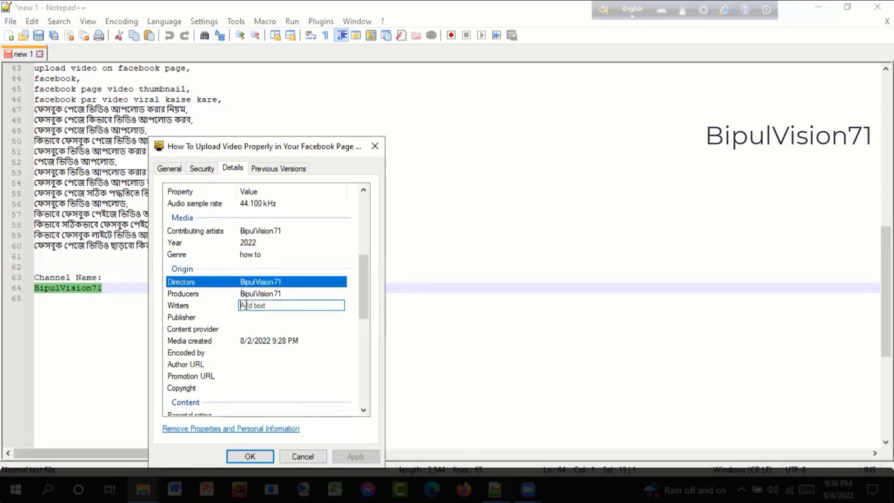
right_click(243, 305)
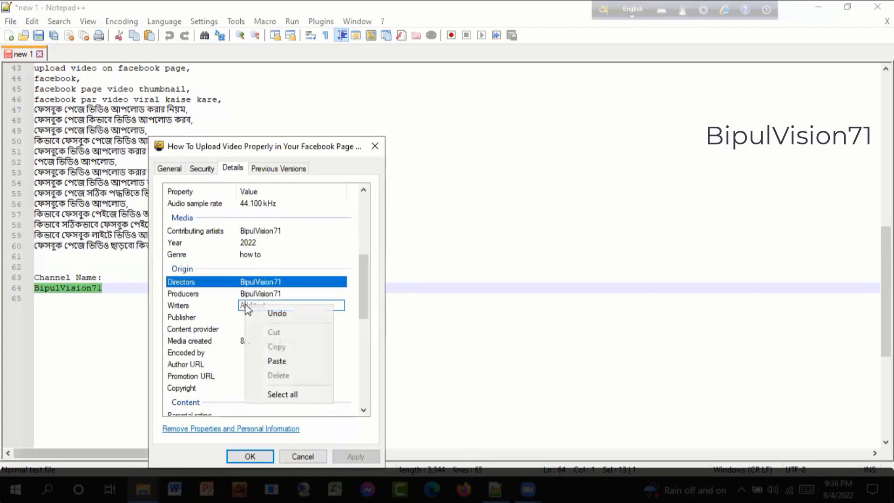
left_click(284, 365)
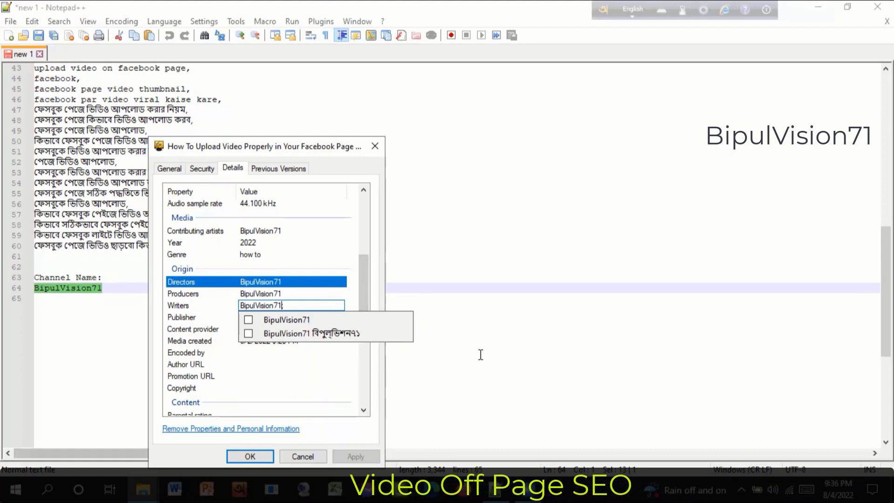
key("Return")
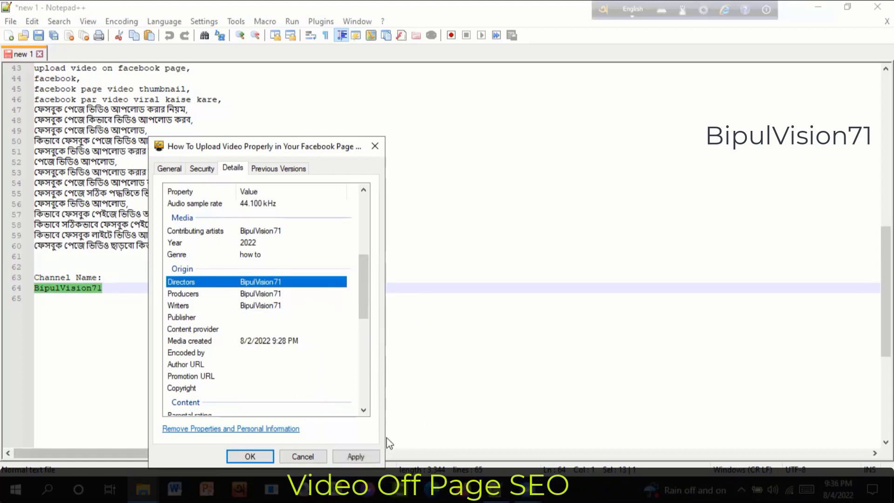
left_click(356, 457)
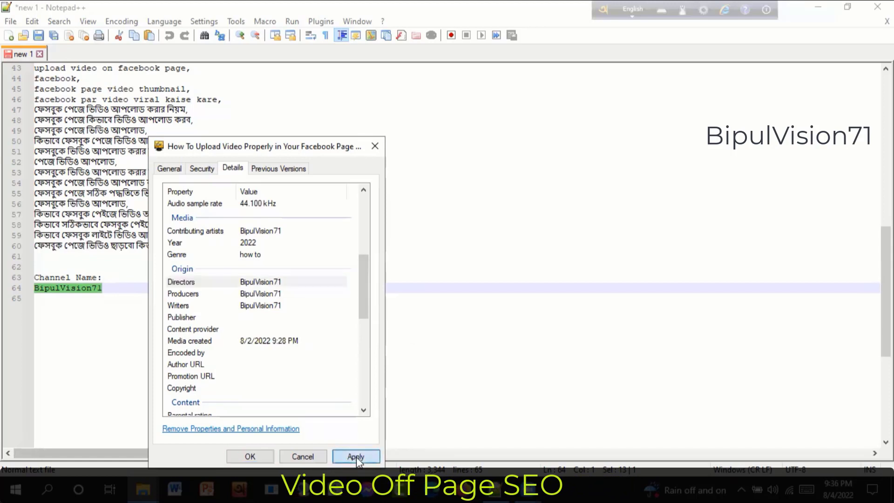
Set the video's Publisher and Content provider properties to the copied "BipulVision71", applying each change
left_click(258, 317)
right_click(256, 317)
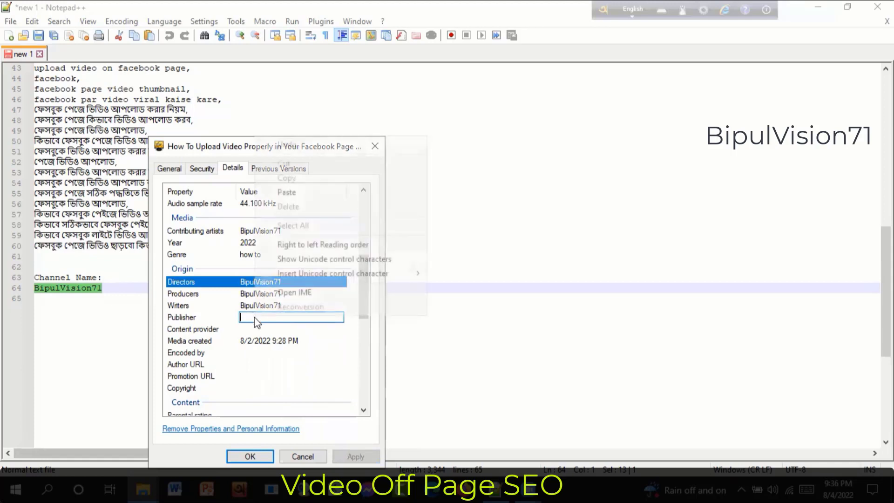
left_click(305, 201)
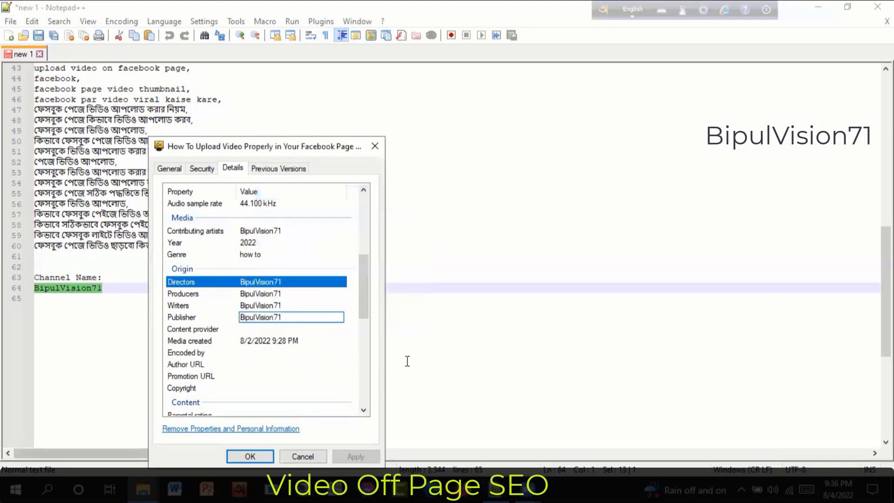
left_click(355, 457)
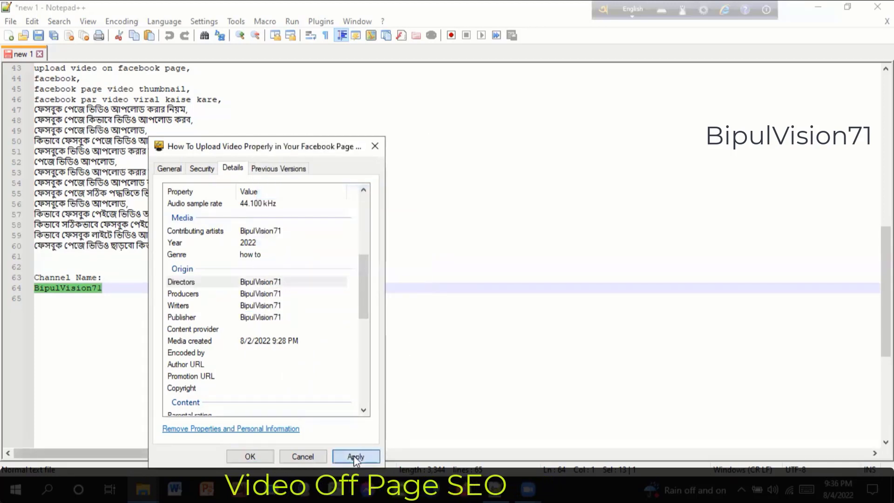
left_click(249, 329)
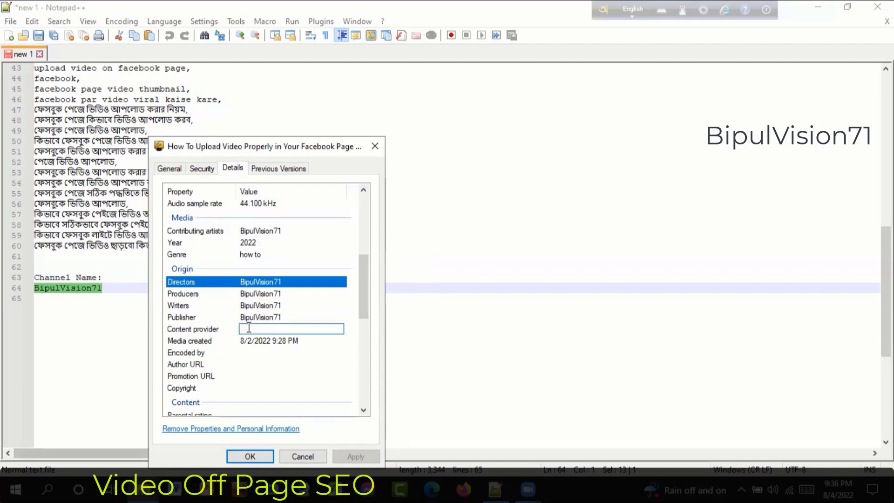
right_click(248, 329)
left_click(279, 203)
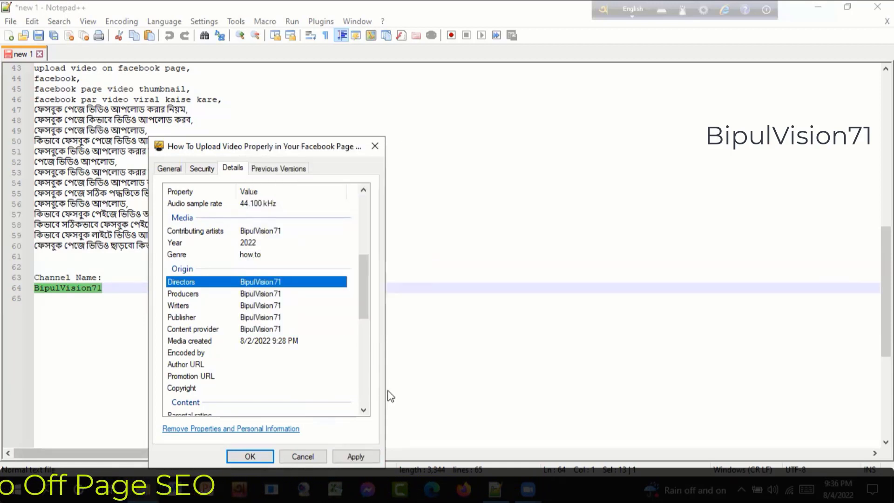
left_click(355, 456)
Set the video's Encoded by property to the copied "BipulVision71"
scroll(268, 351, "down", 1)
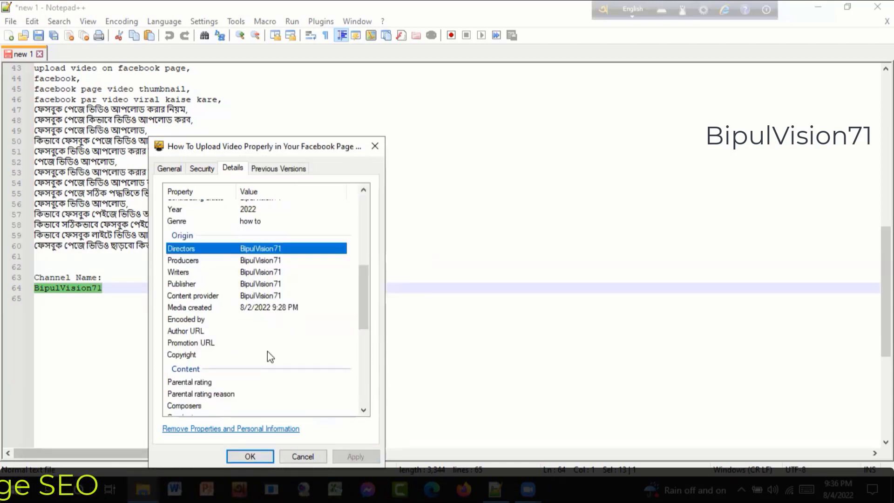
left_click(243, 319)
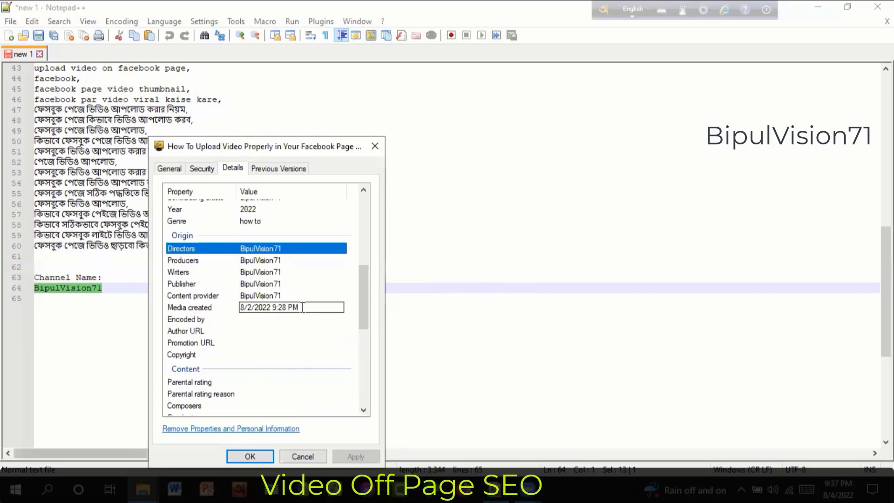
left_click(241, 320)
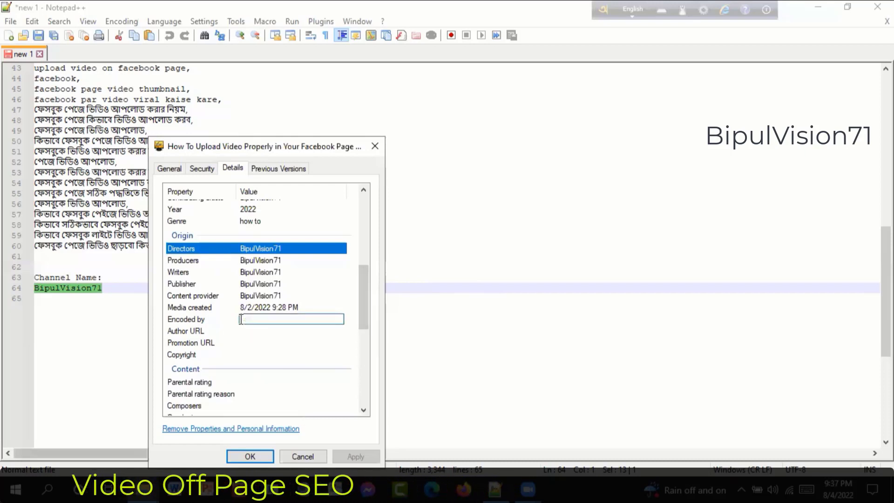
right_click(255, 316)
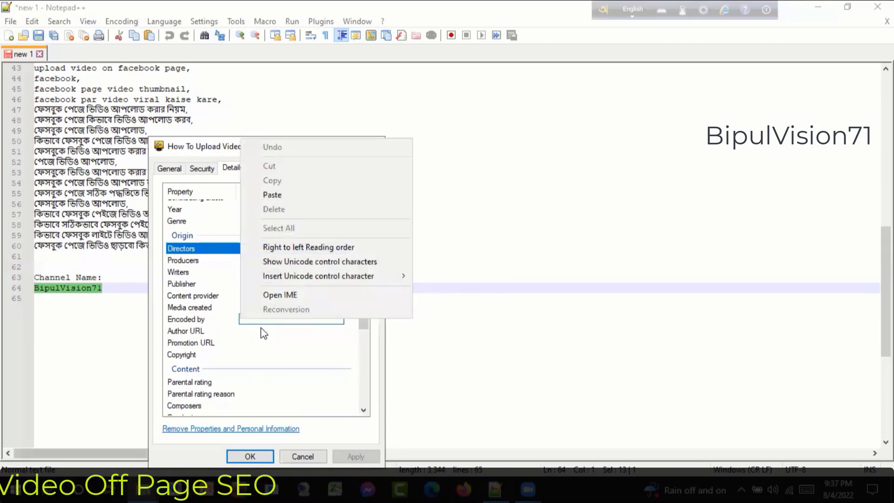
left_click(279, 190)
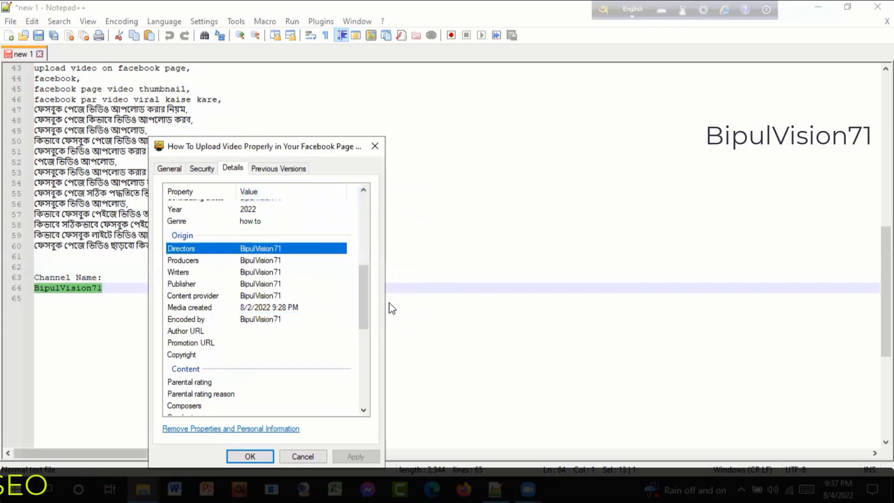
Apply the pending Encoded by change and set the video's Author URL property to the copied "BipulVision71"
left_click(356, 458)
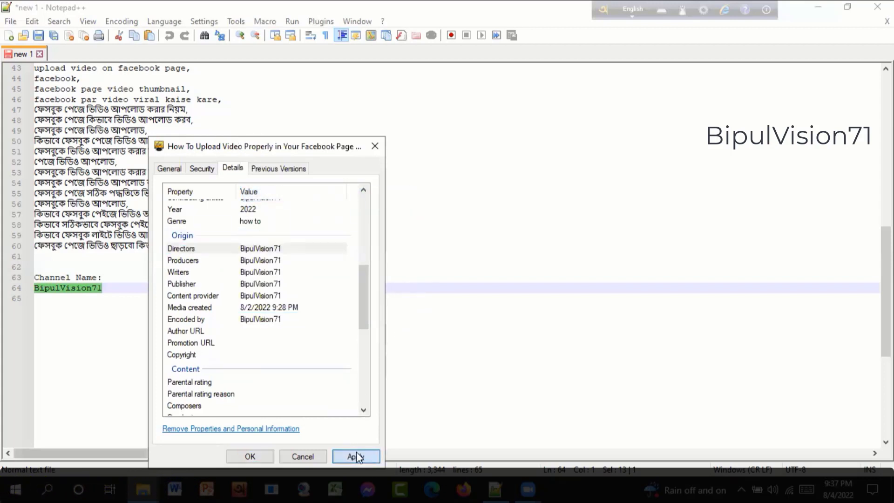
left_click(245, 339)
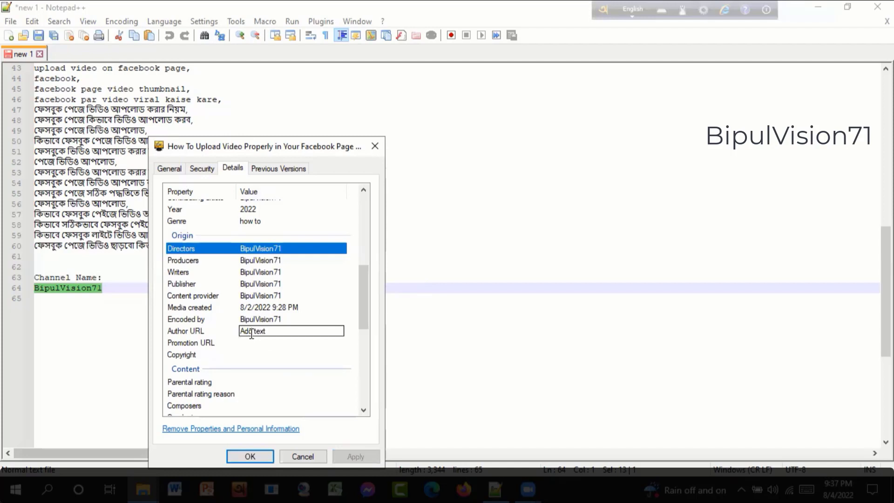
left_click(251, 332)
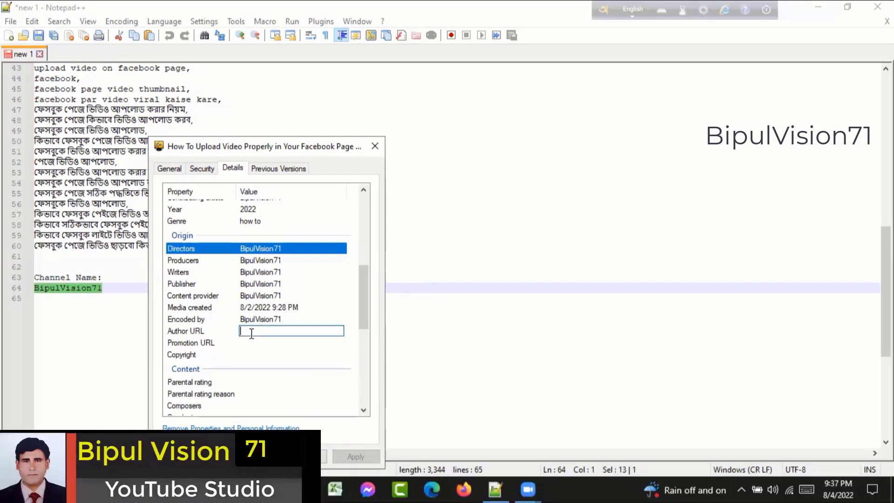
right_click(252, 331)
left_click(284, 209)
key("Return")
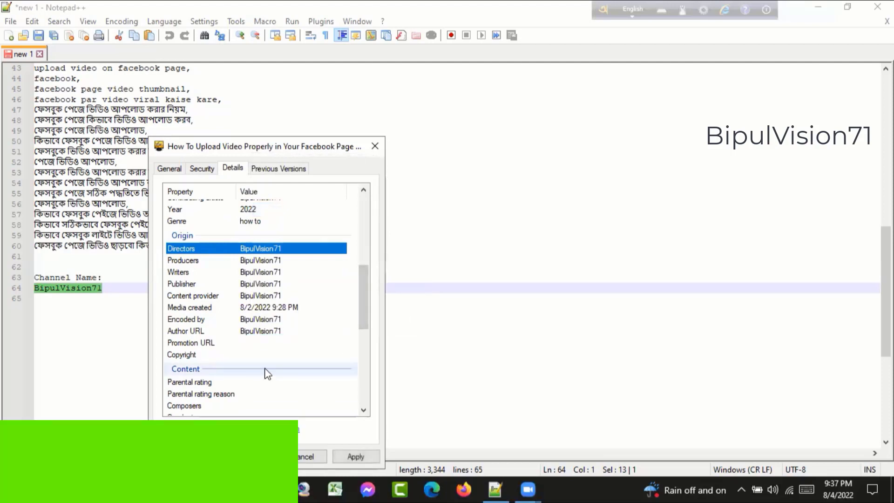
Set the video's Promotion URL property to the copied "BipulVision71" and apply the change
left_click(255, 343)
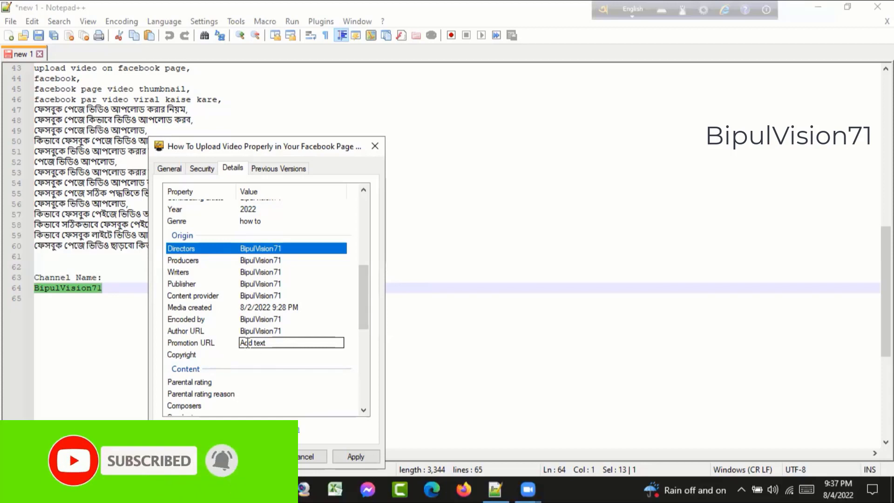
right_click(280, 342)
left_click(281, 219)
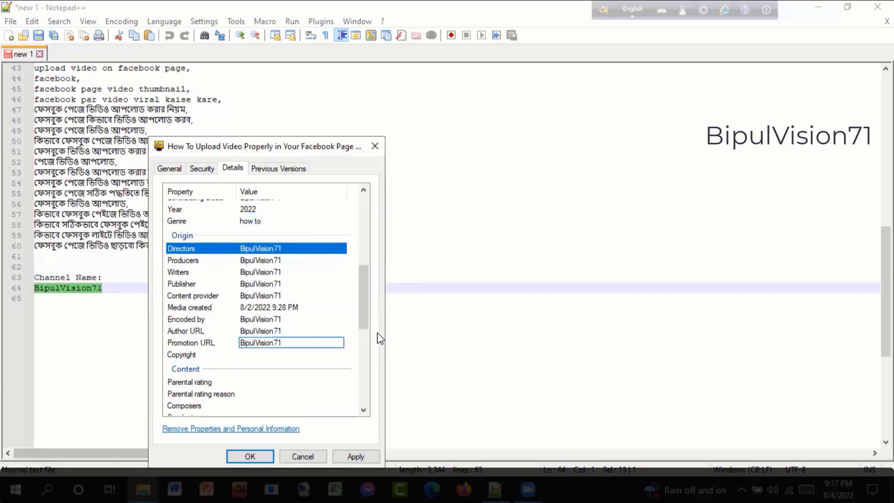
key("Return")
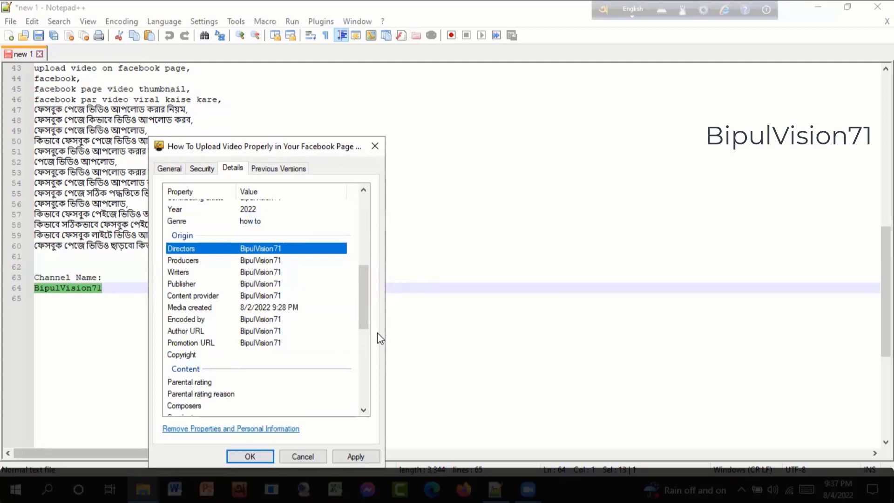
left_click(355, 458)
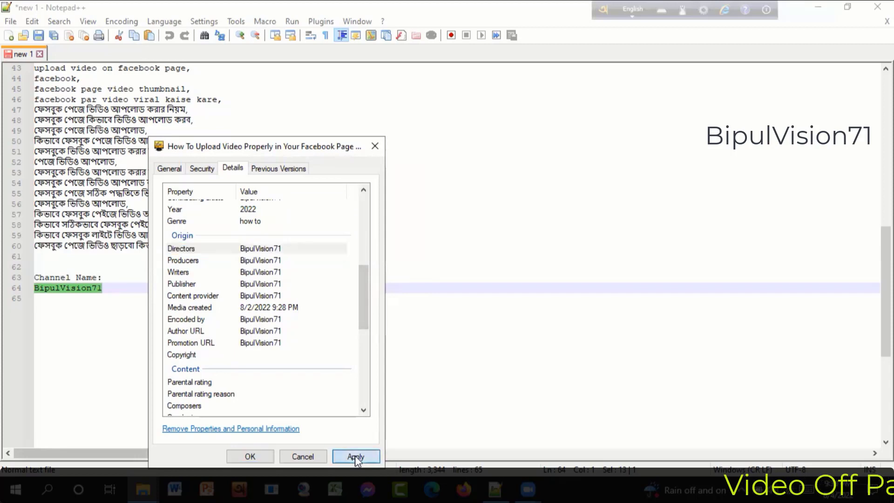
Set the video's Parental rating property to 5 and apply the change
left_click(296, 355)
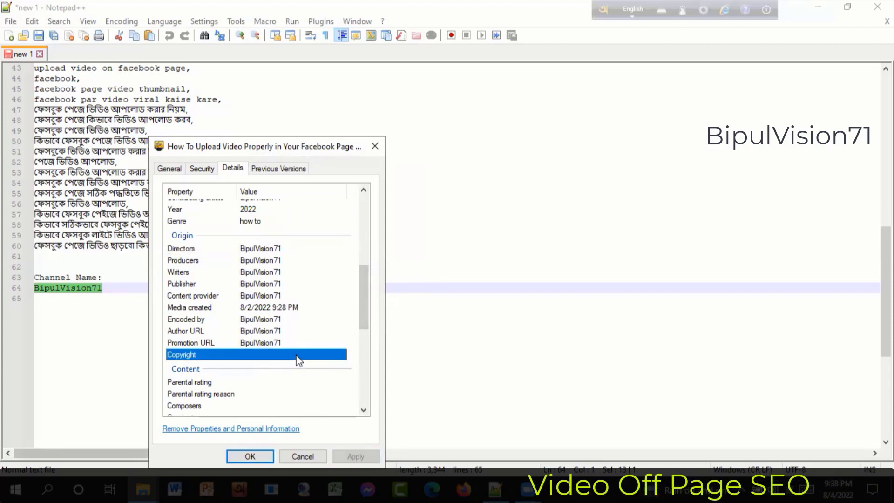
scroll(275, 372, "down", 2)
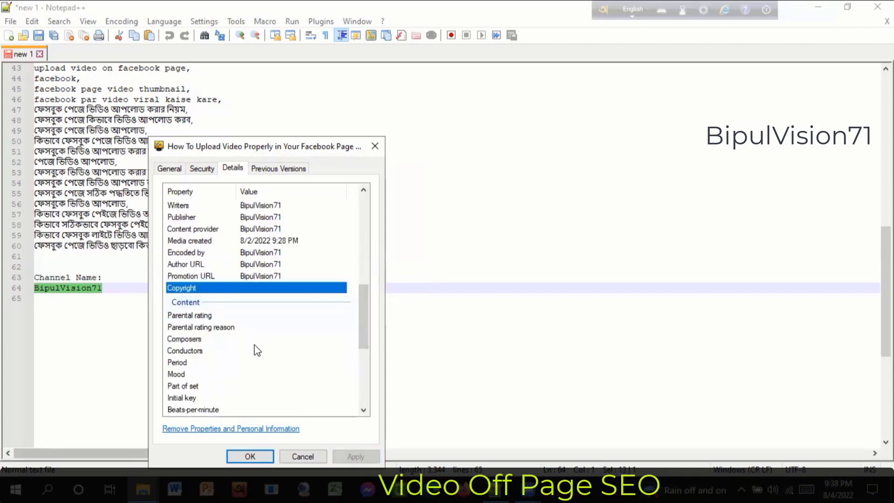
scroll(256, 348, "down", 1)
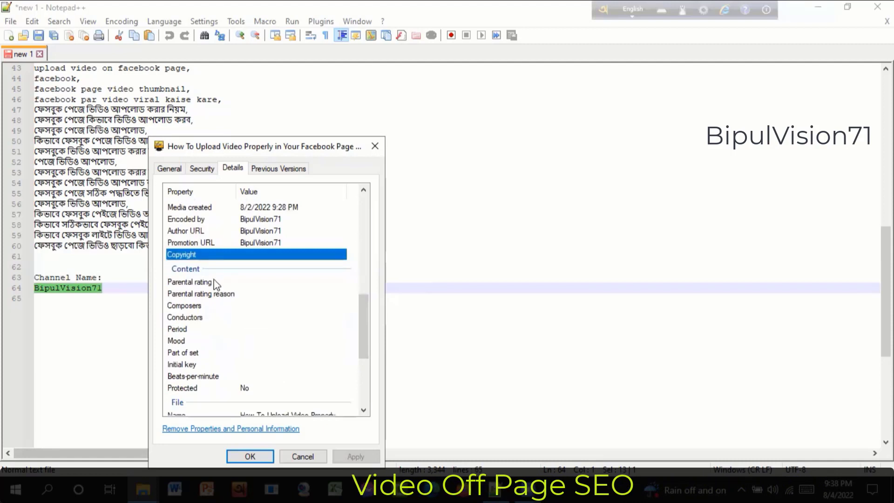
left_click(253, 281)
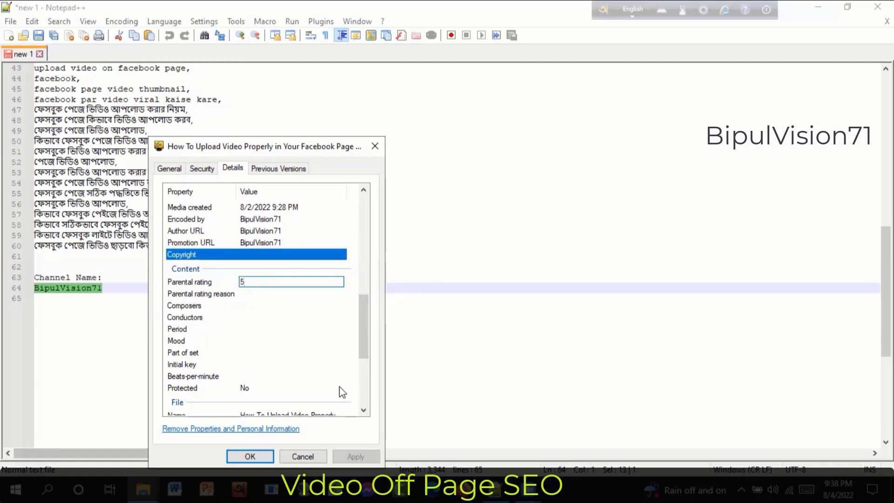
key("Return")
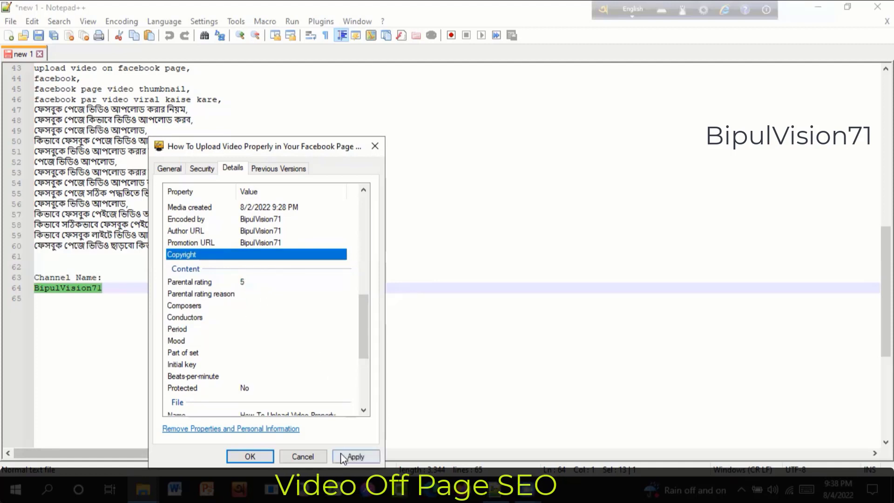
left_click(347, 455)
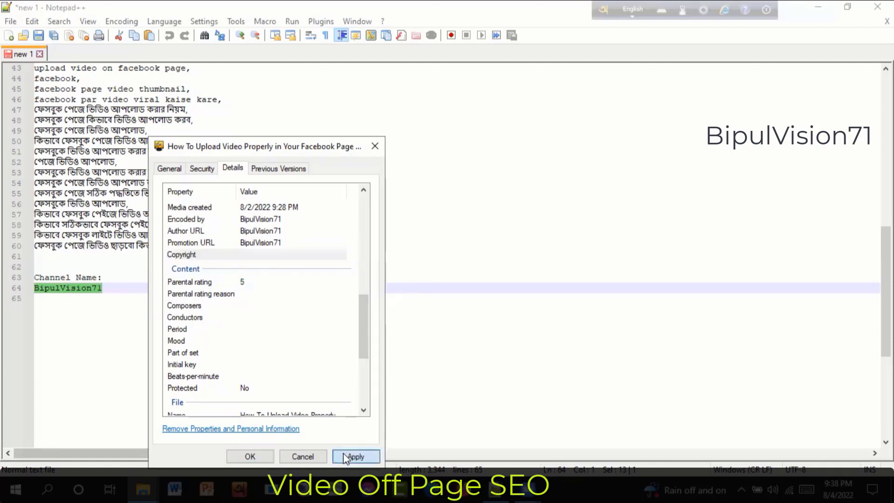
Set the video's Composers property to the copied "BipulVision71" and apply the change
left_click(259, 295)
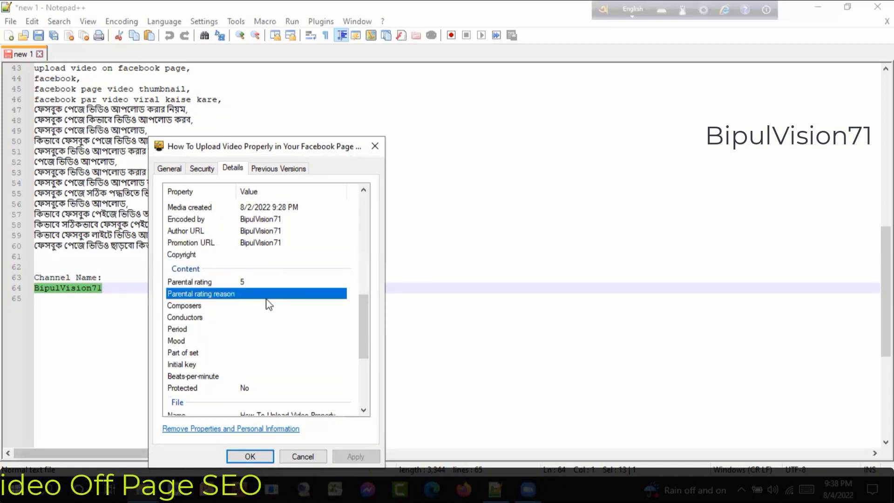
scroll(270, 298, "down", 2)
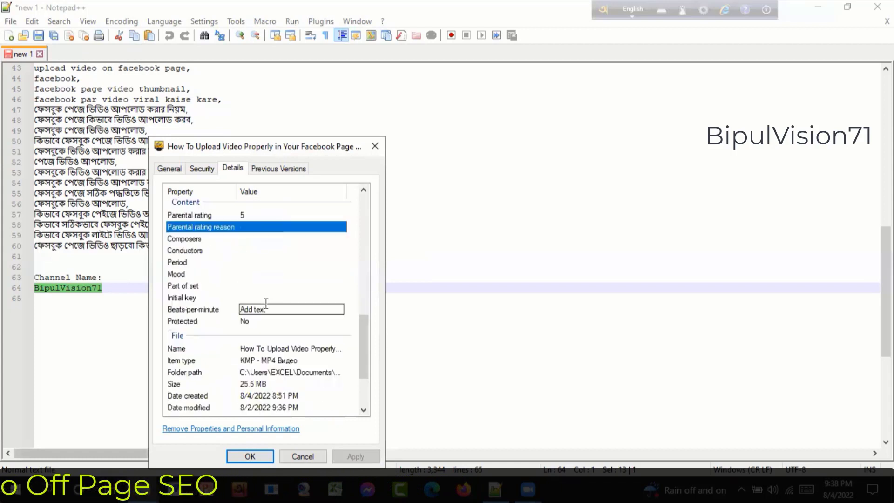
right_click(250, 240)
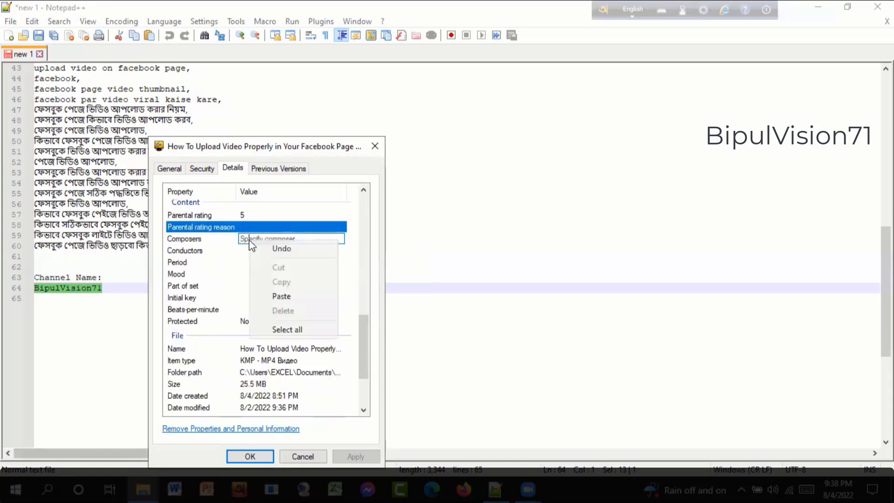
left_click(281, 297)
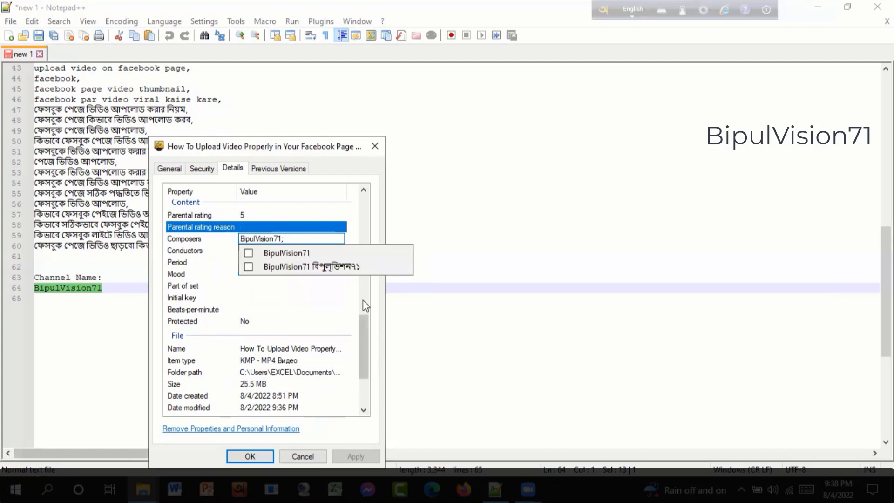
key("Return")
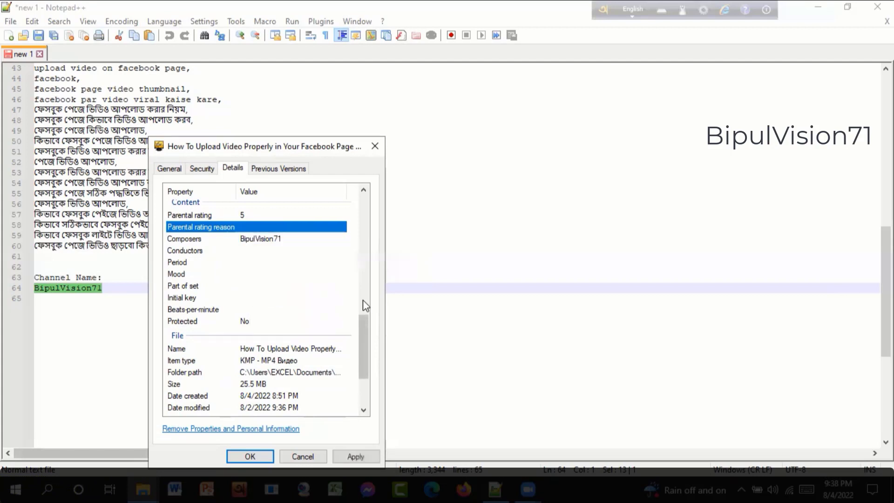
left_click(357, 457)
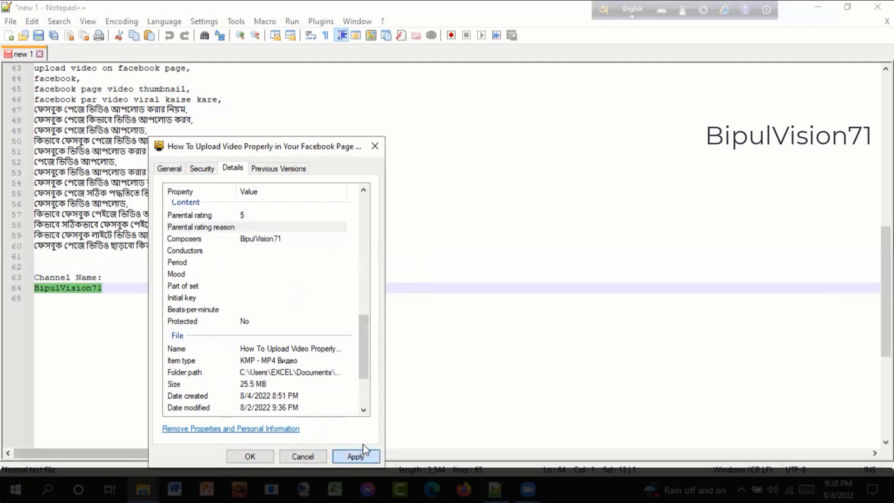
Set the video's Conductors property to the copied "BipulVision71" and apply the change
right_click(246, 255)
left_click(279, 306)
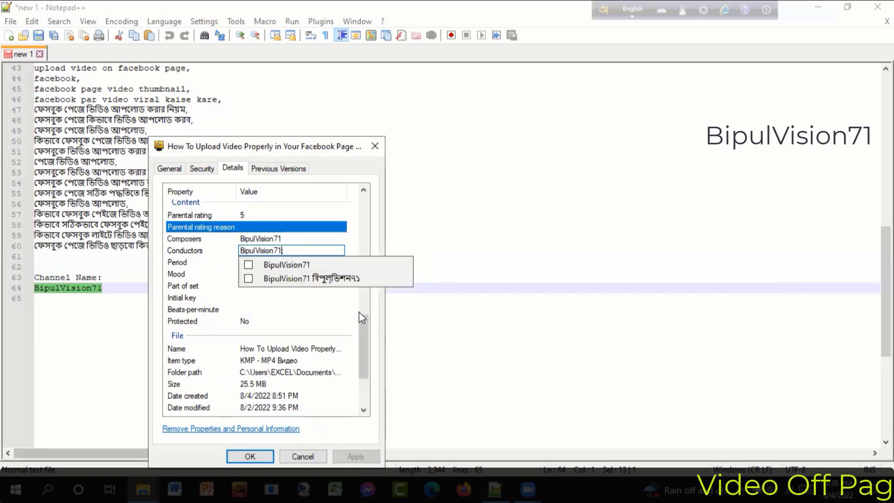
key("Return")
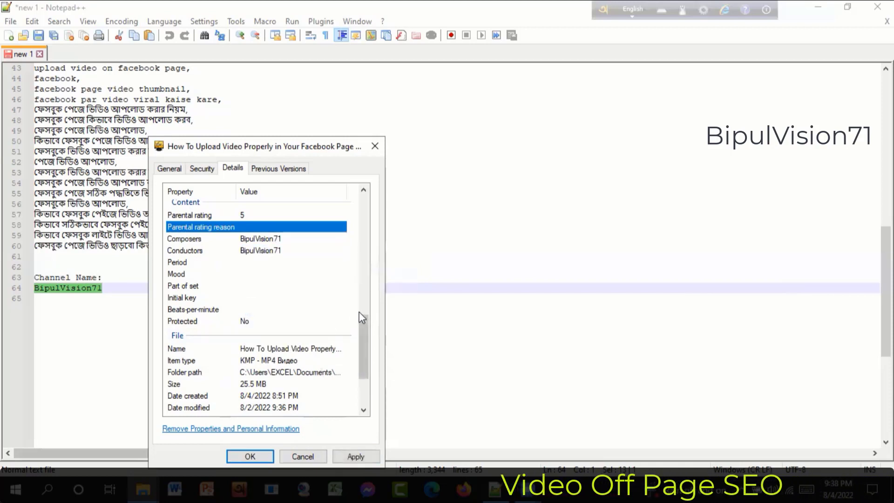
left_click(355, 457)
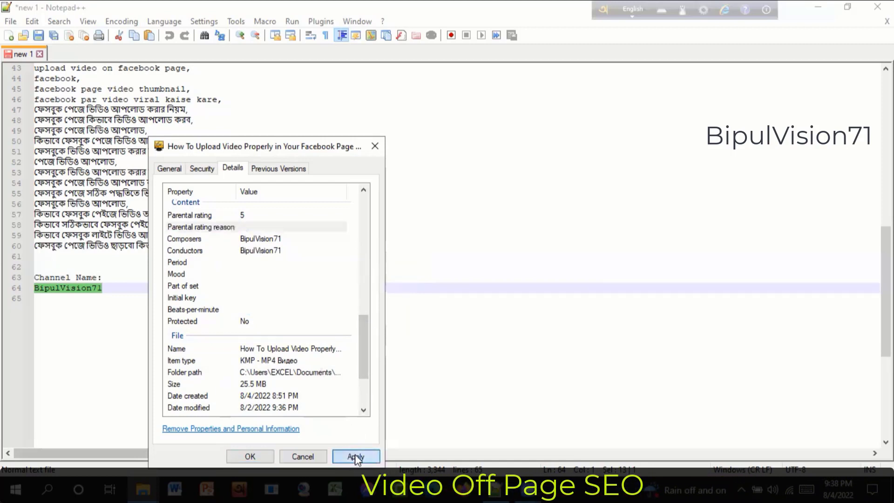
Set the video's Period property to the copied "BipulVision71" and apply the change
left_click(241, 263)
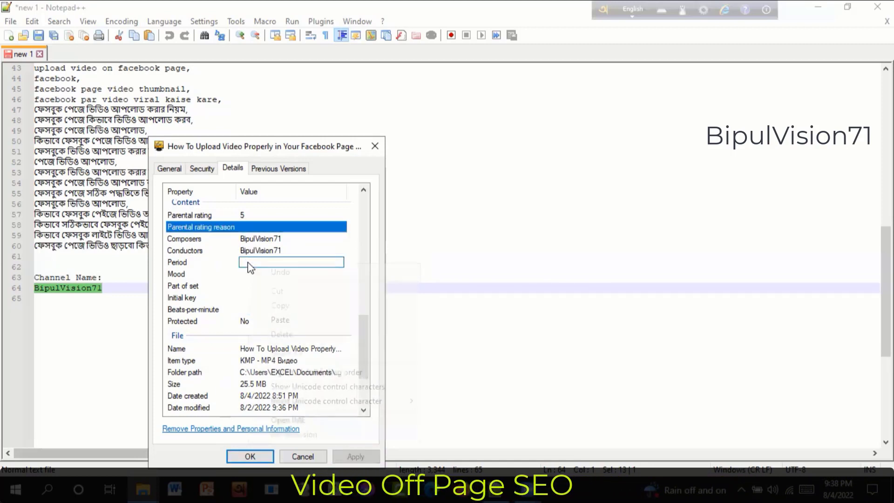
right_click(249, 263)
left_click(280, 320)
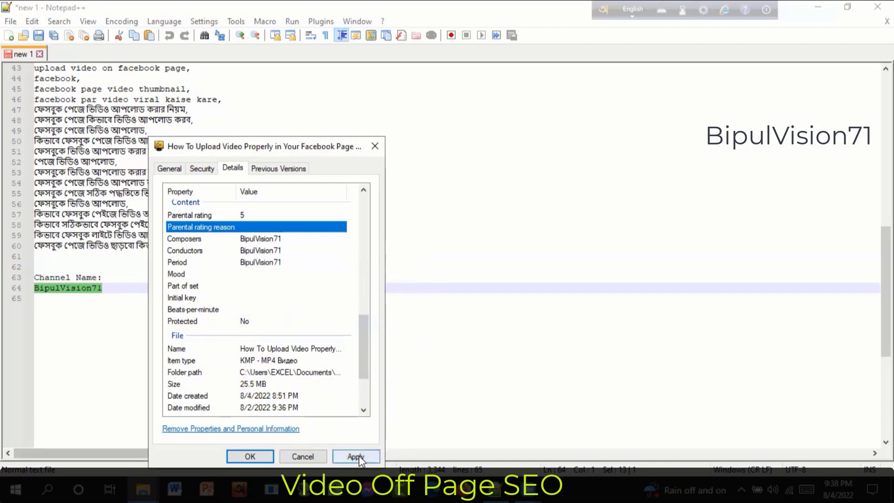
left_click(356, 457)
Set the video's Mood property to the copied "BipulVision71" and apply the change
left_click(243, 276)
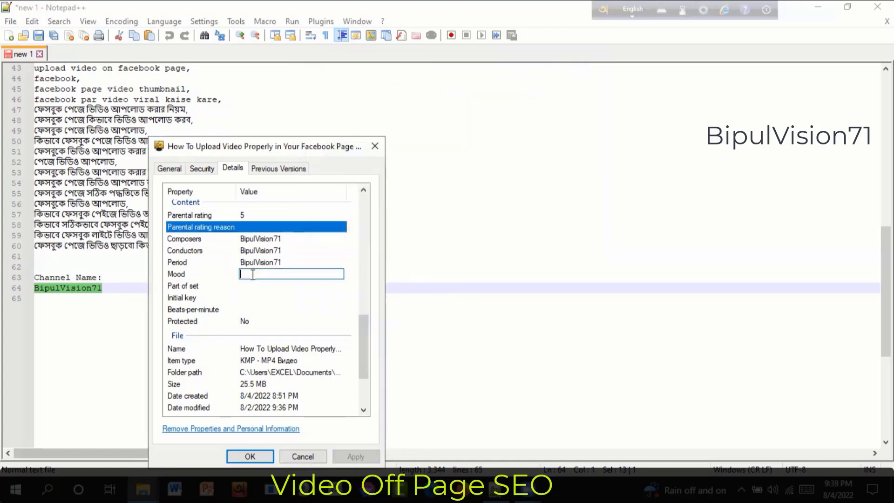
right_click(252, 274)
left_click(295, 327)
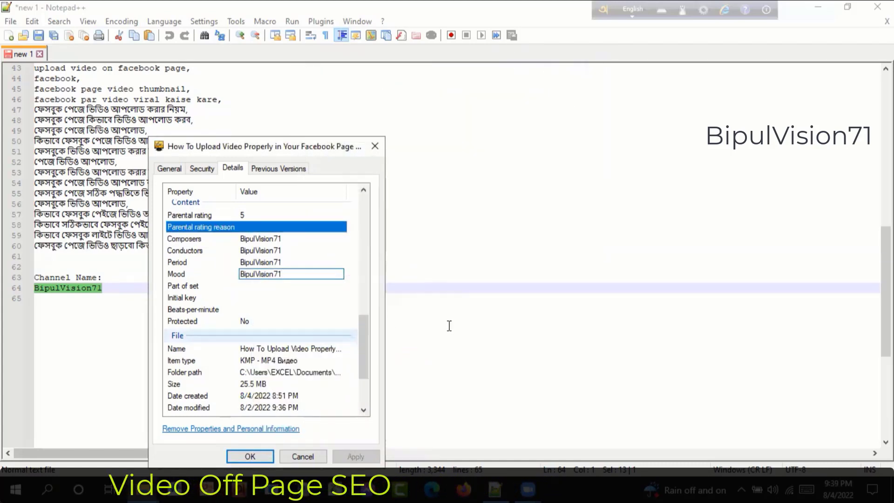
key("Return")
left_click(350, 456)
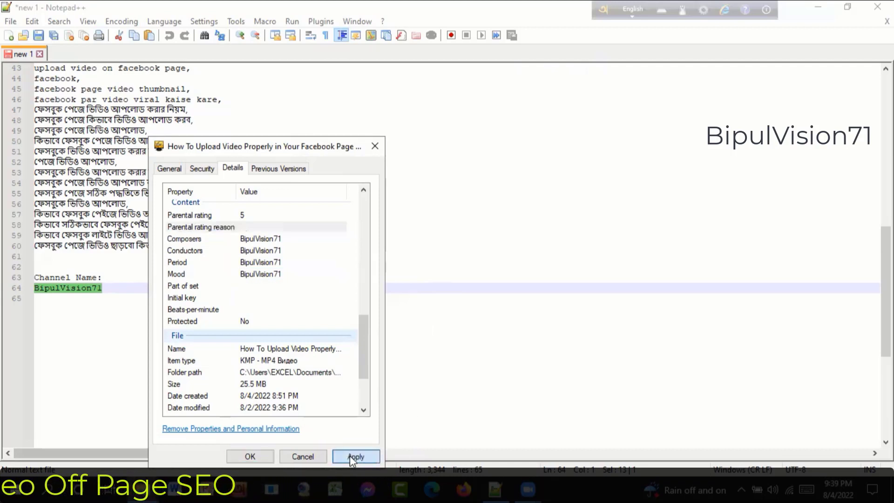
Set the video's Part of set property to the copied "BipulVision71" and apply the change
left_click(257, 285)
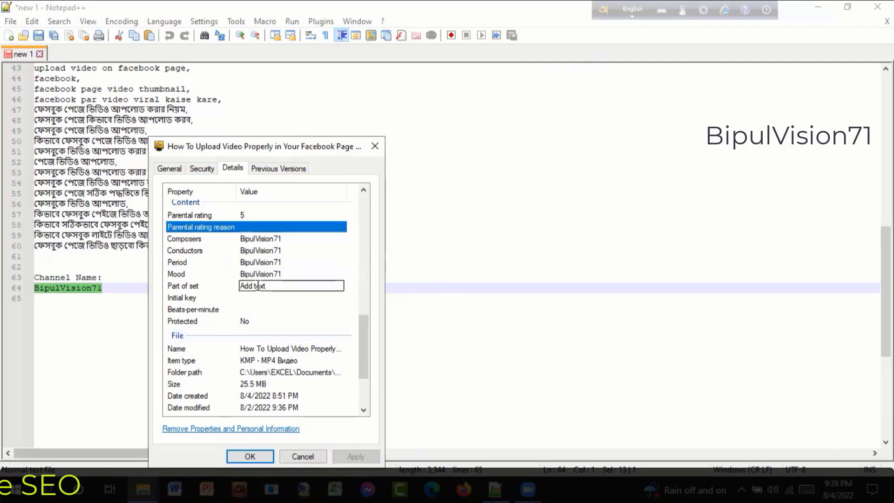
right_click(257, 285)
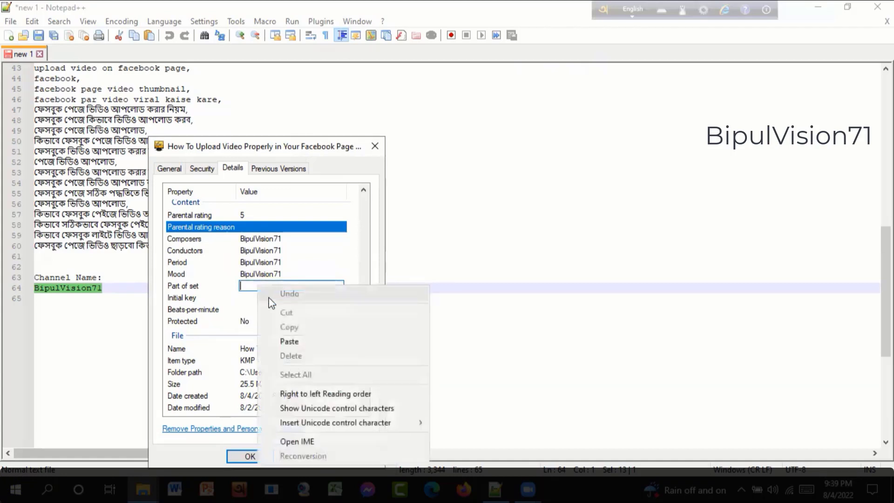
left_click(289, 341)
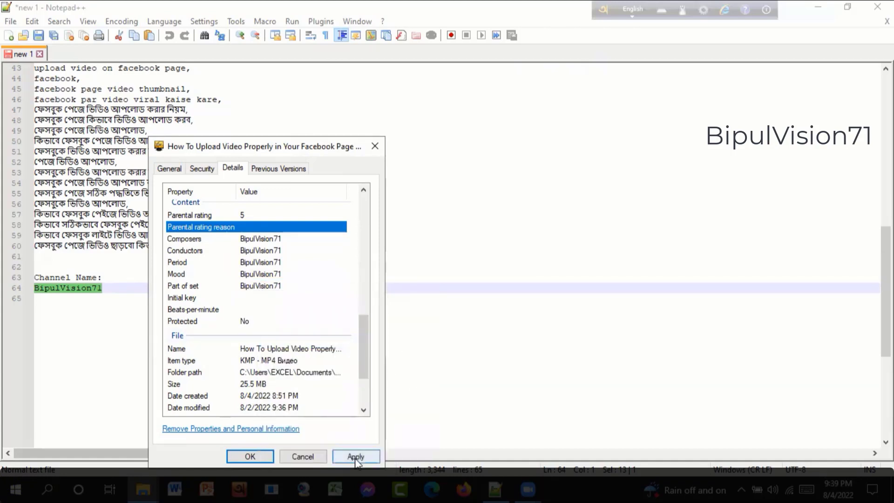
left_click(355, 457)
Set the video's Initial key property to the copied "BipulVision71" and apply the change
left_click(249, 298)
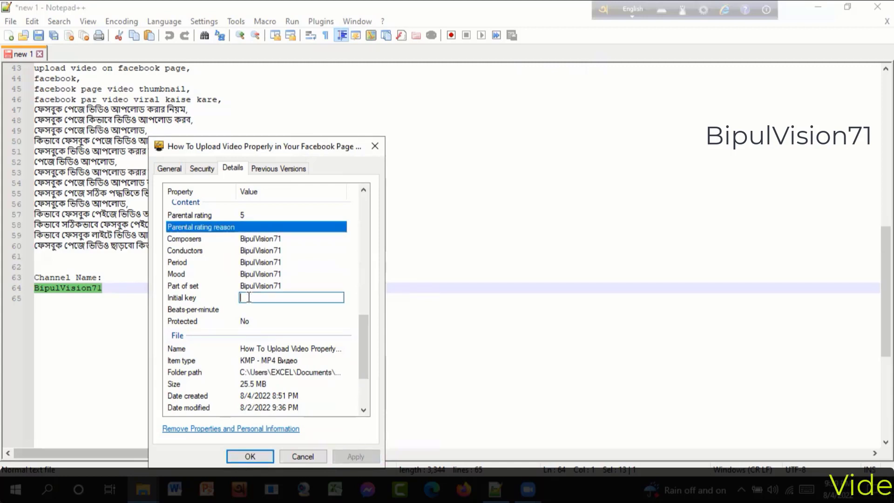
right_click(248, 298)
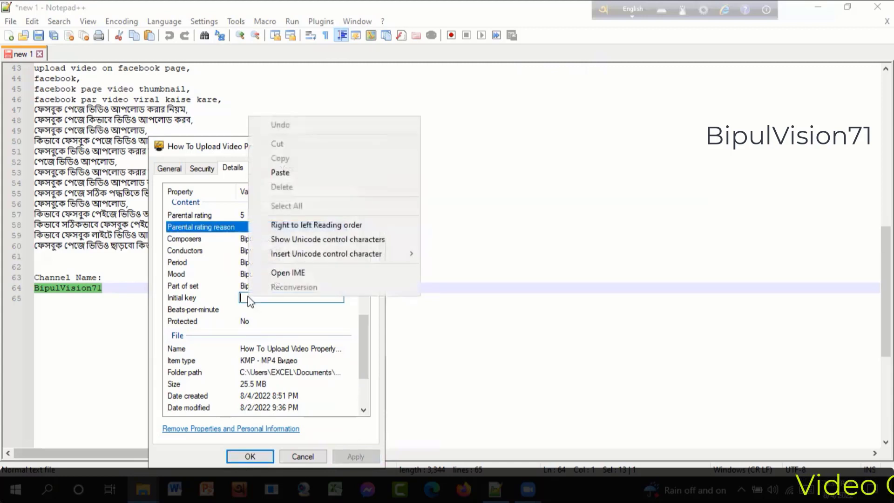
left_click(295, 176)
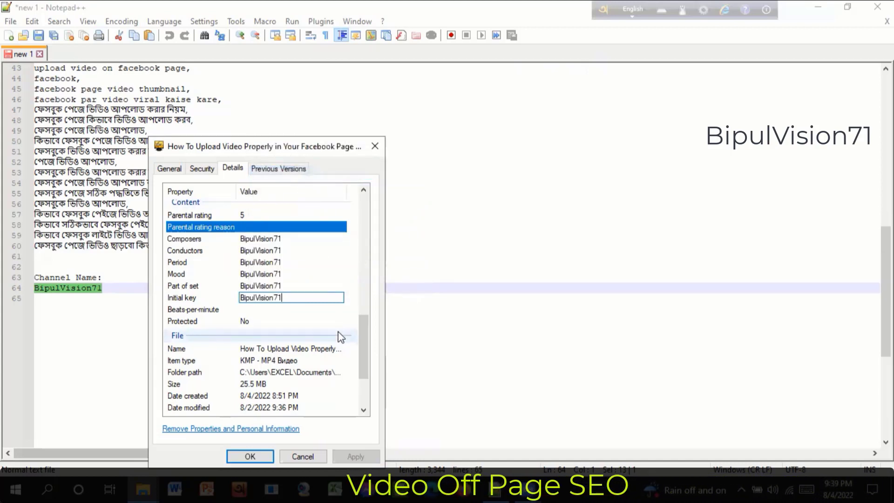
left_click(356, 456)
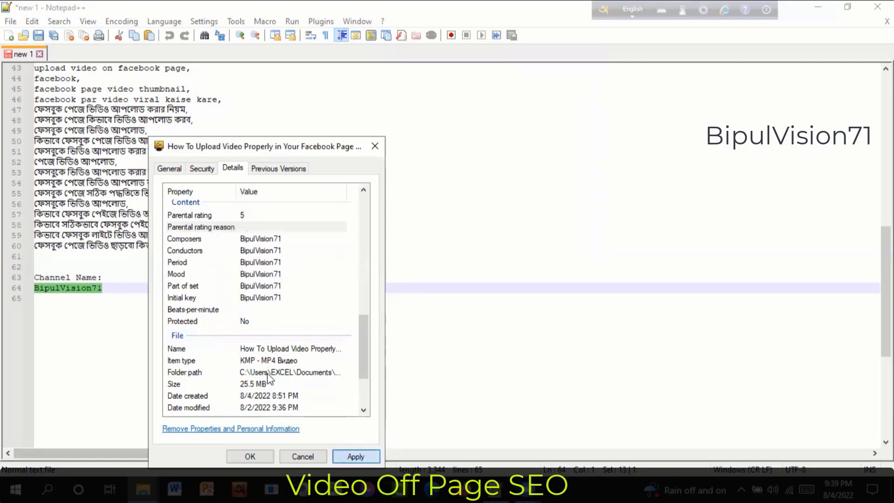
Set the video's Beats-per-minute property to the copied "BipulVision71" and apply the change
left_click(261, 311)
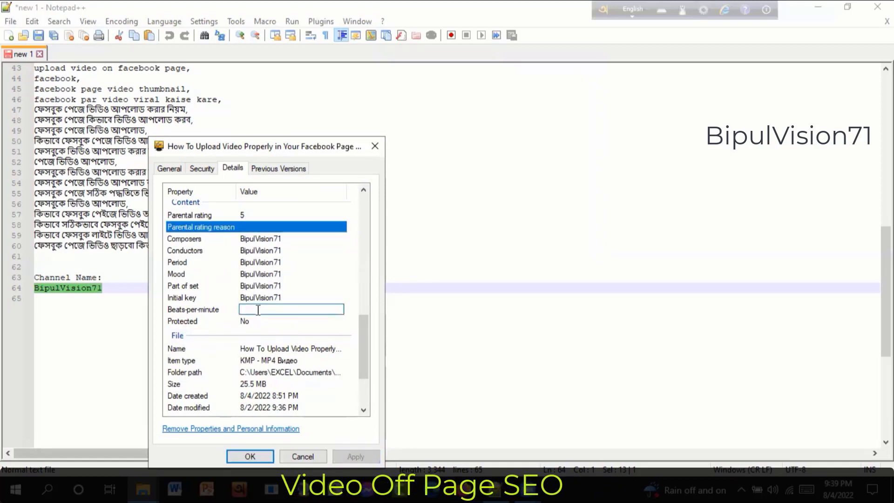
right_click(258, 311)
left_click(309, 186)
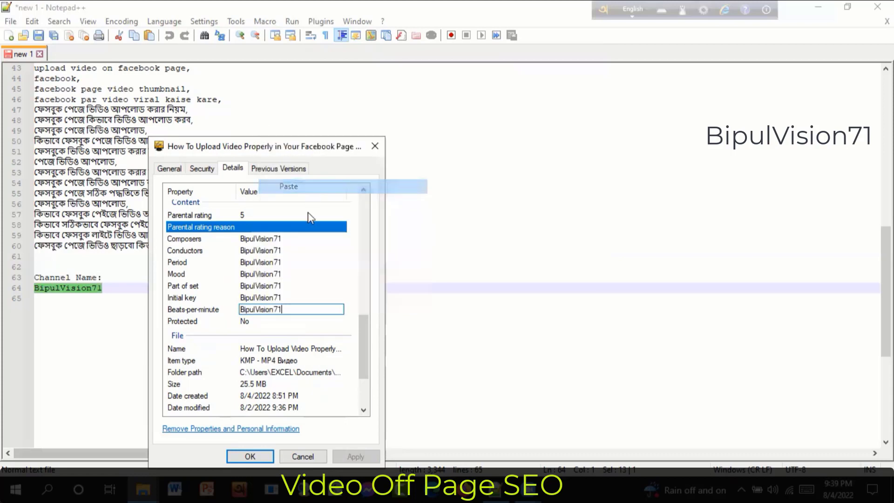
left_click(325, 323)
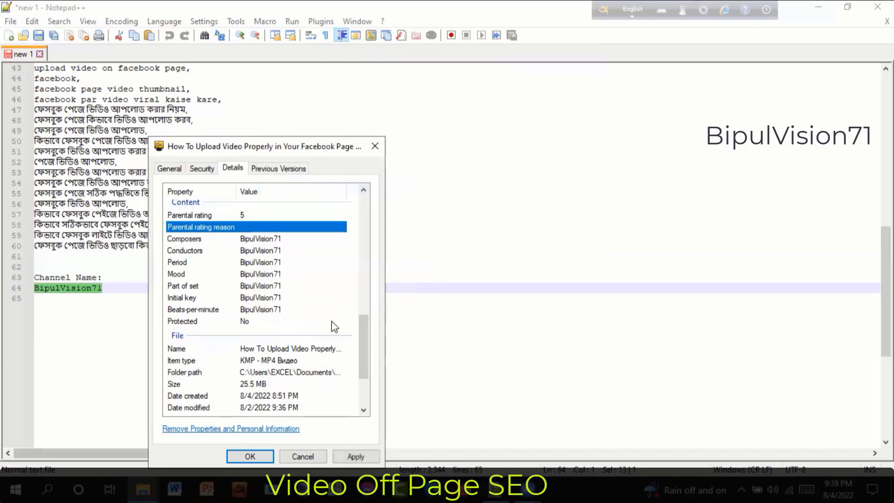
left_click(357, 457)
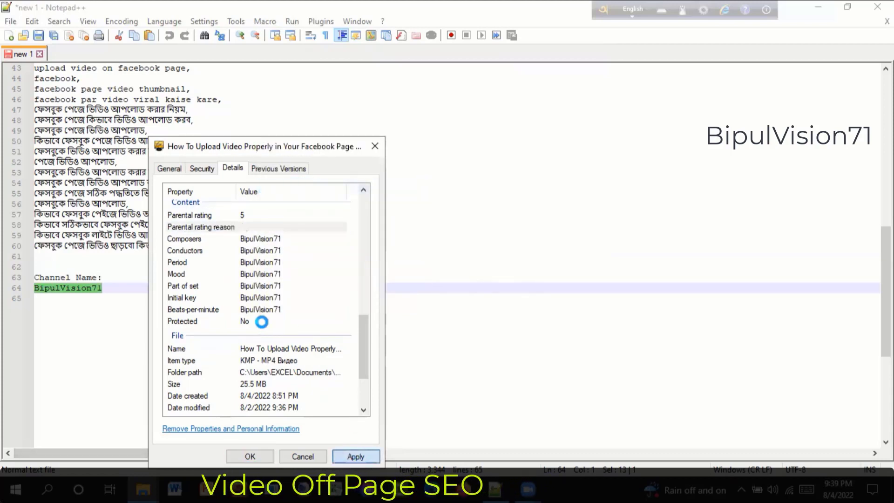
Review the video's whole list of metadata properties, from Description to File, and accept and close its properties
scroll(285, 319, "down", 1)
left_click(314, 289)
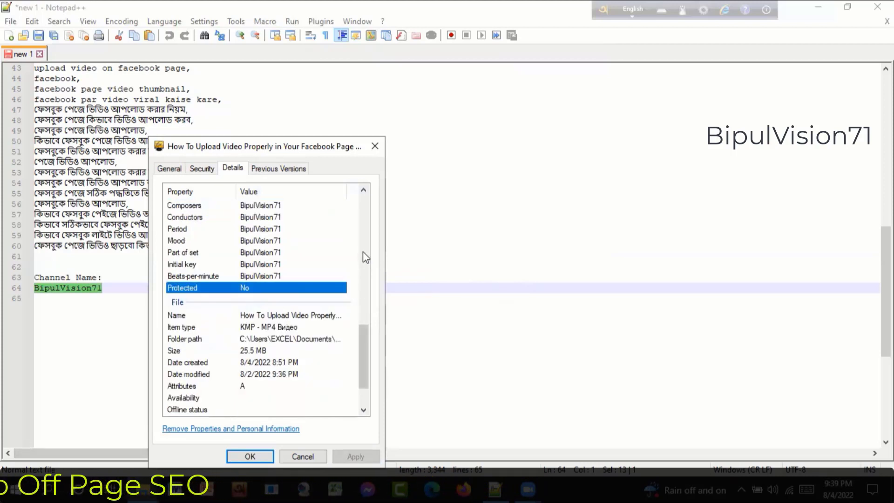
scroll(307, 359, "up", 3)
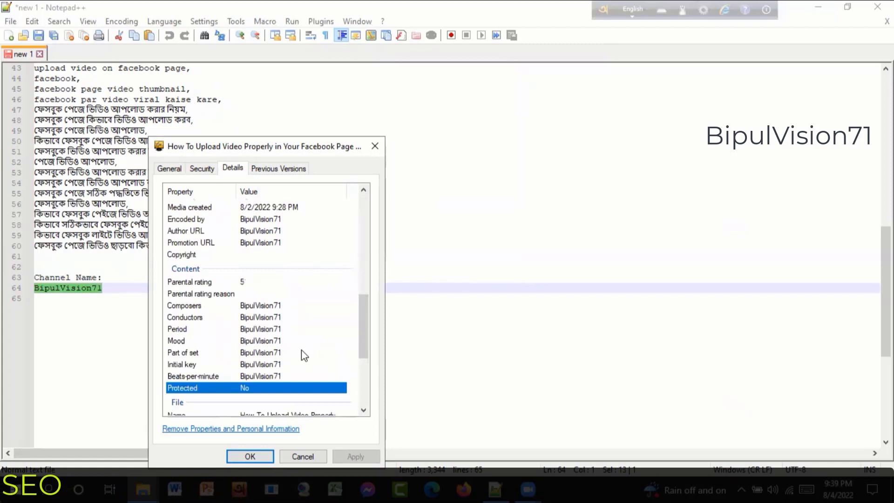
scroll(302, 349, "up", 3)
scroll(308, 351, "up", 6)
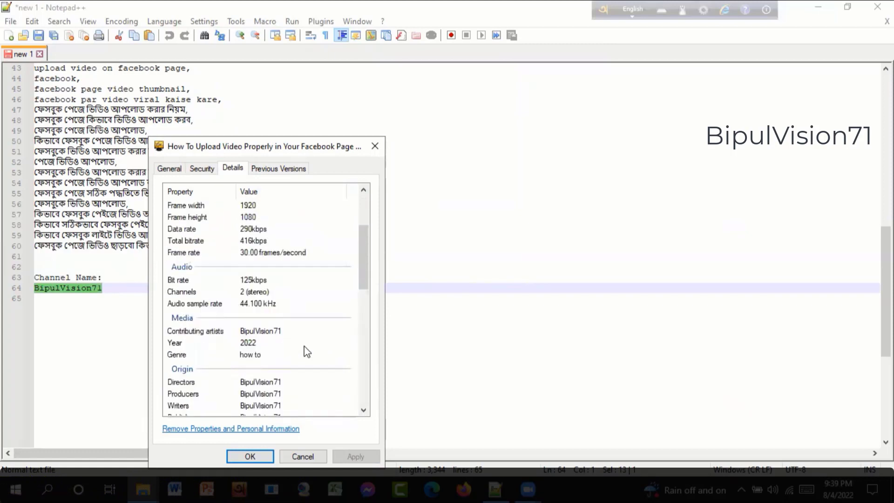
scroll(308, 352, "up", 1)
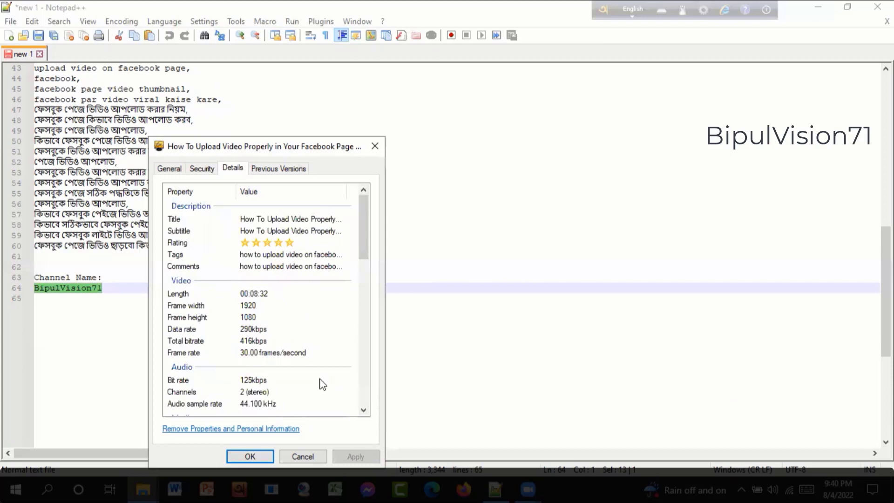
scroll(323, 384, "down", 7)
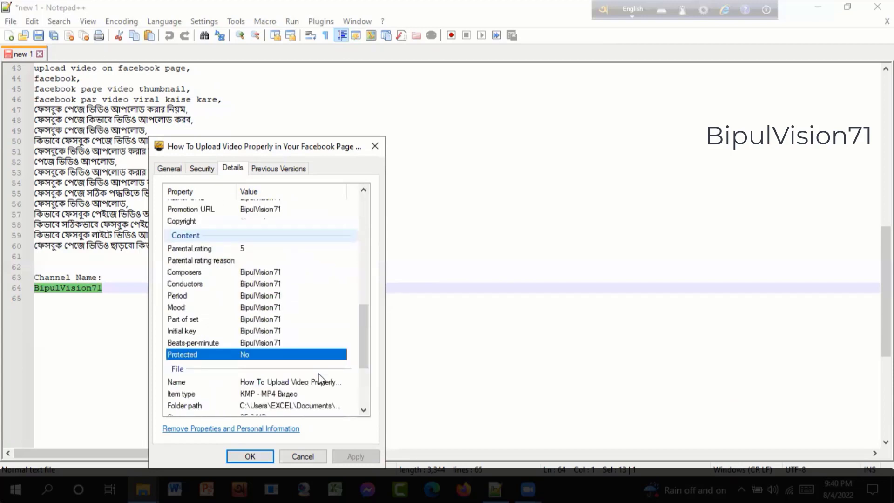
scroll(320, 378, "down", 2)
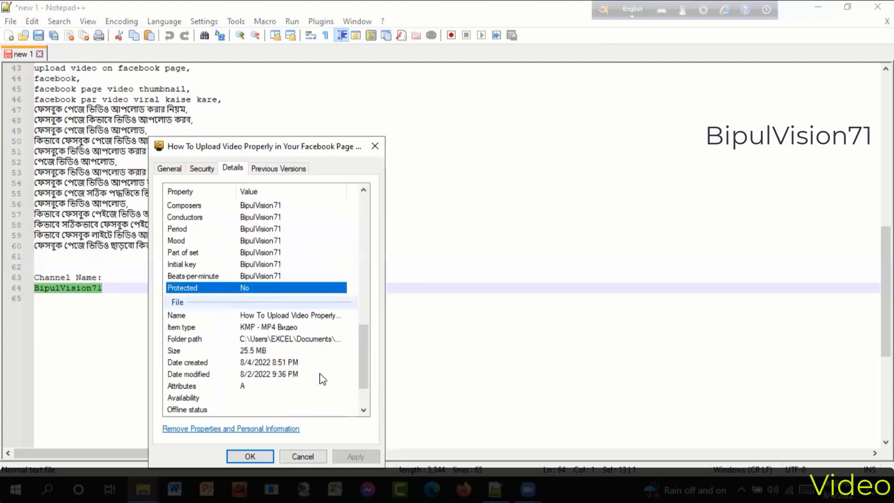
scroll(321, 378, "down", 2)
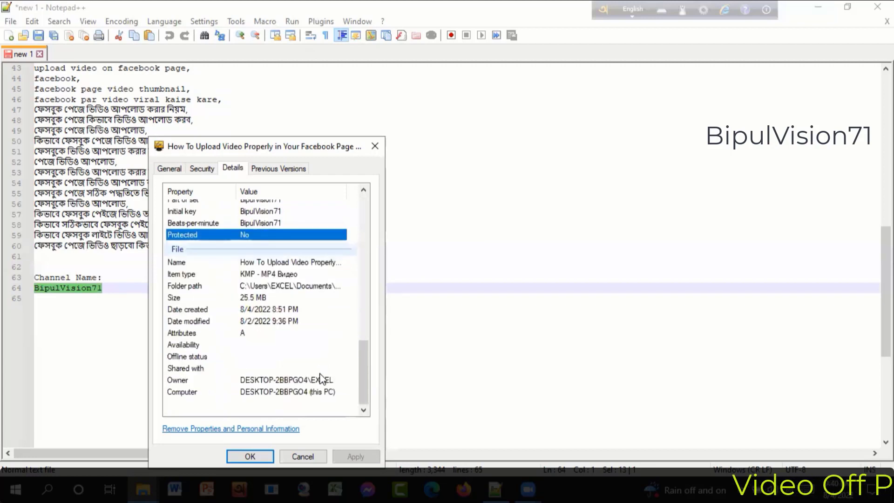
left_click(250, 457)
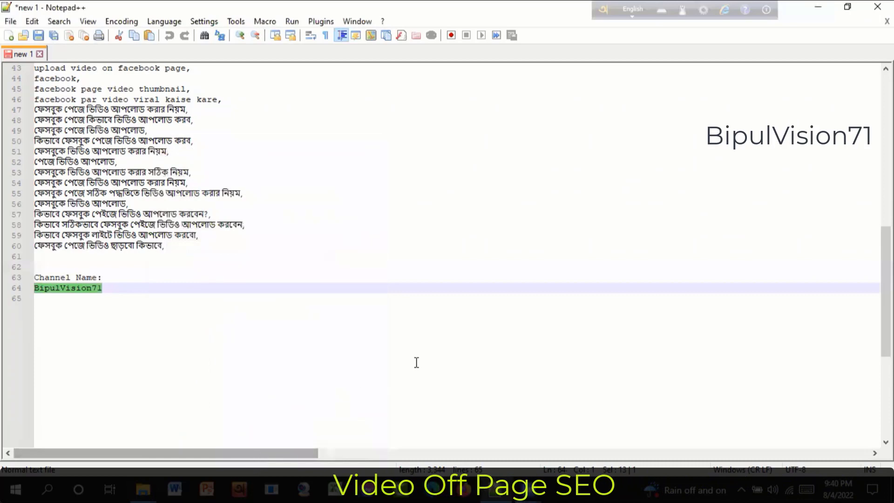
Go back over the prepared notes from the title down and close Notepad++ to return to the video folder
scroll(343, 437, "up", 13)
scroll(467, 372, "up", 1)
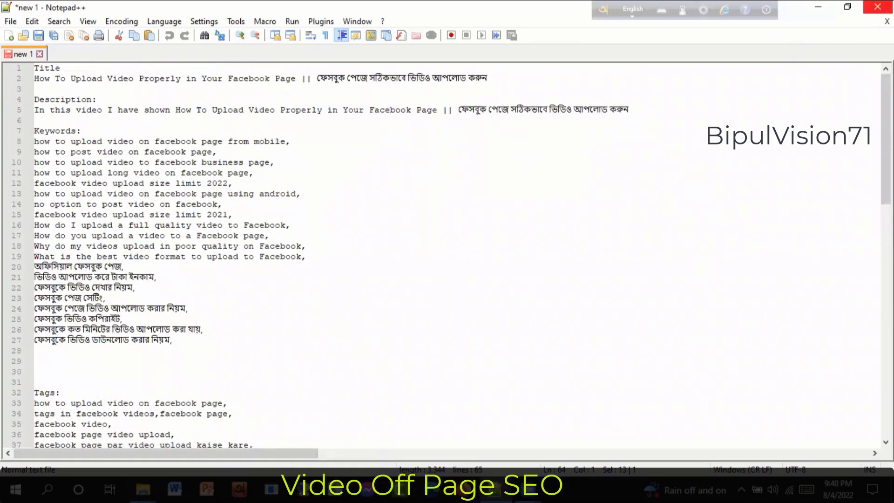
left_click(879, 6)
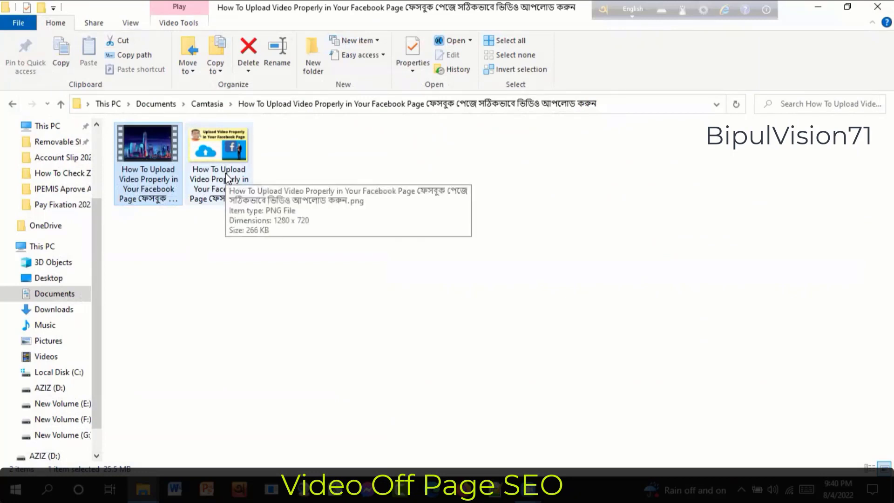
Examine the thumbnail PNG's detailed properties, including Date taken and Dimensions, close them and deselect the file
left_click(226, 174)
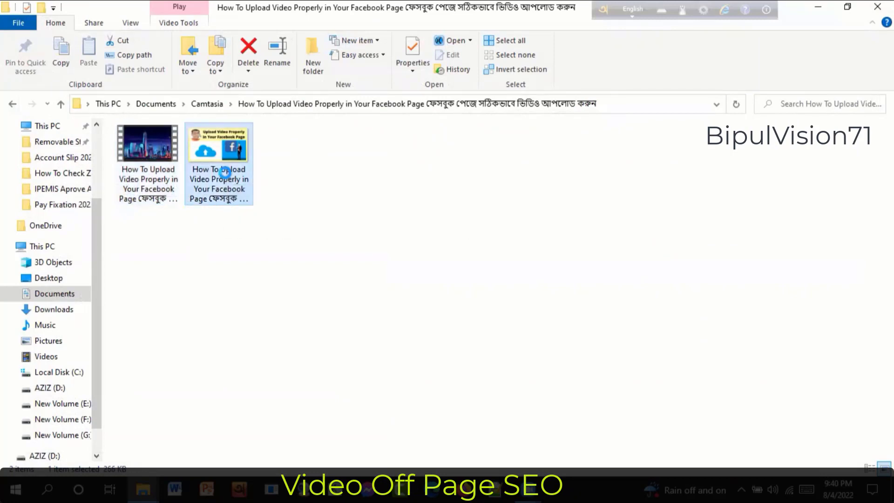
right_click(225, 172)
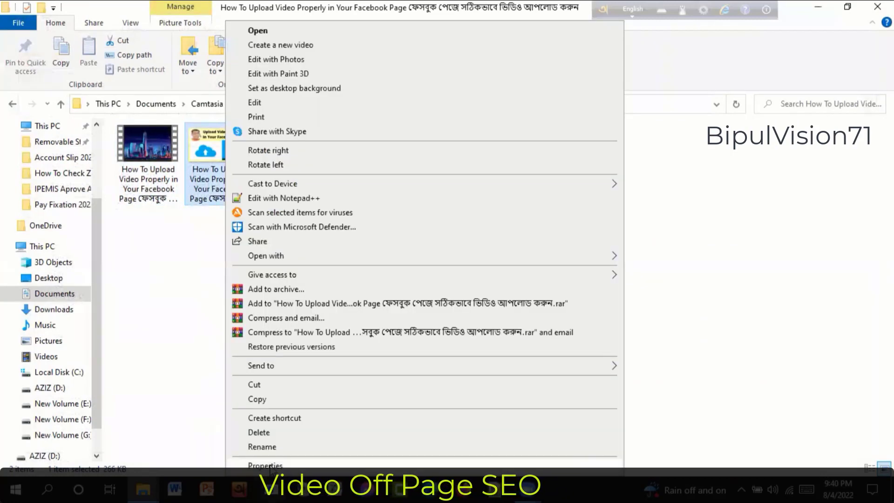
left_click(265, 466)
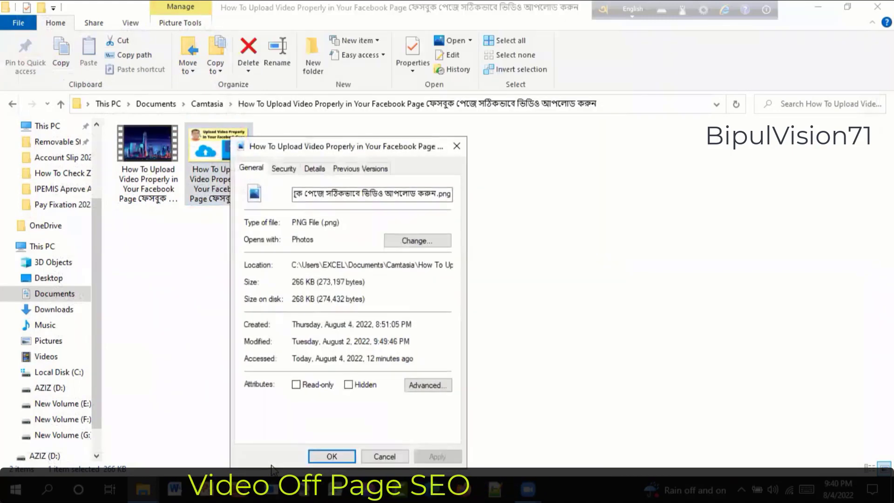
left_click(315, 169)
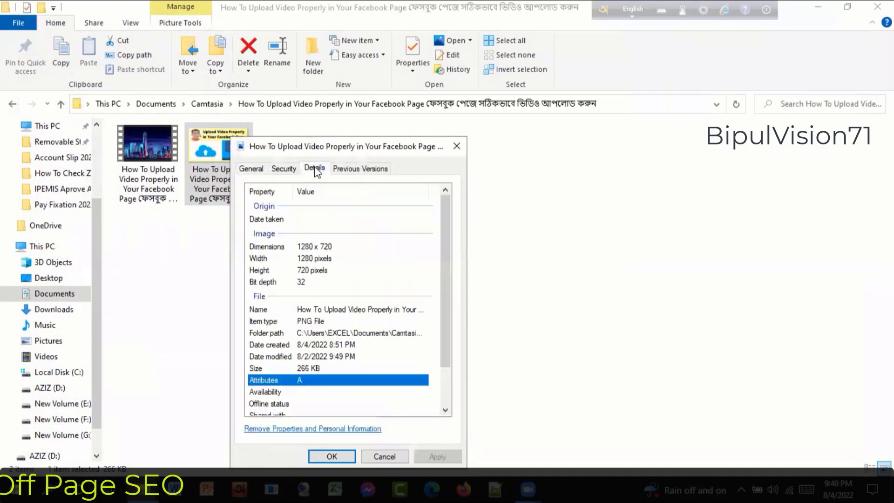
left_click(326, 219)
left_click(359, 240)
left_click(339, 247)
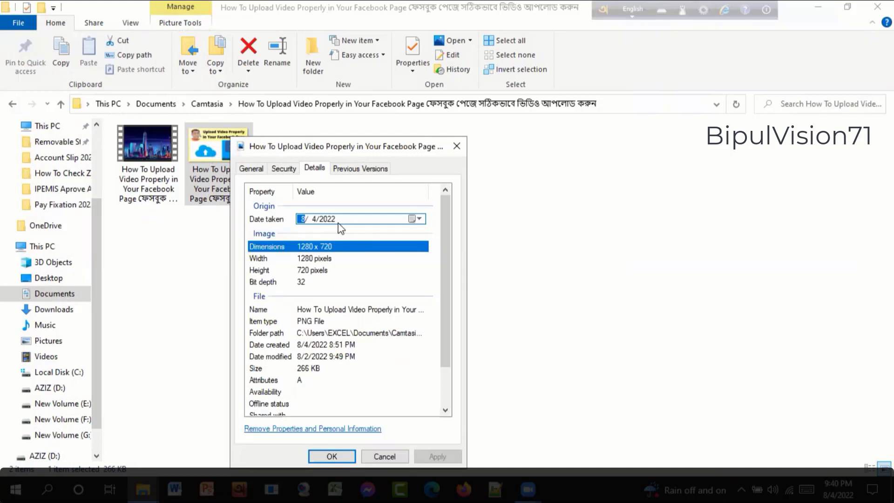
scroll(364, 341, "down", 2)
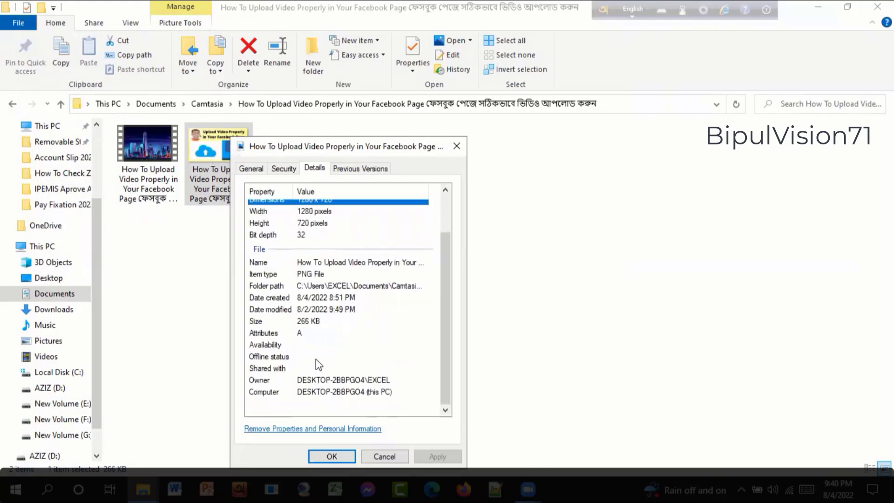
scroll(326, 362, "up", 1)
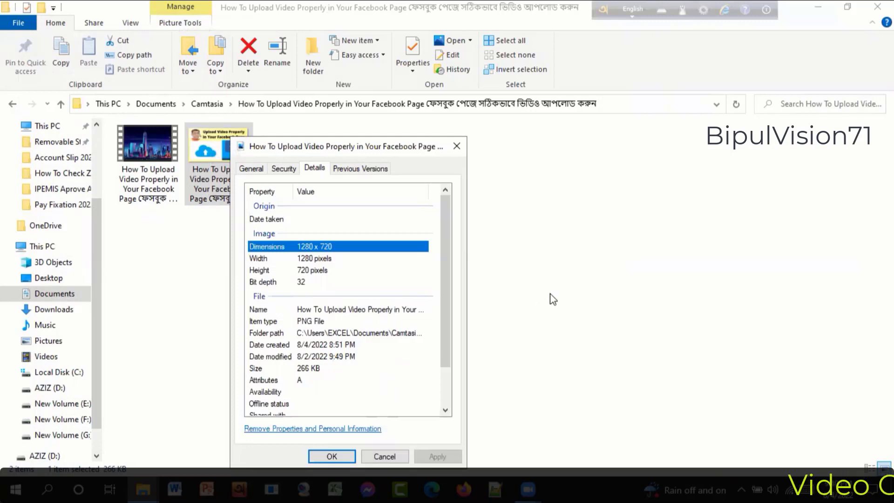
left_click(332, 456)
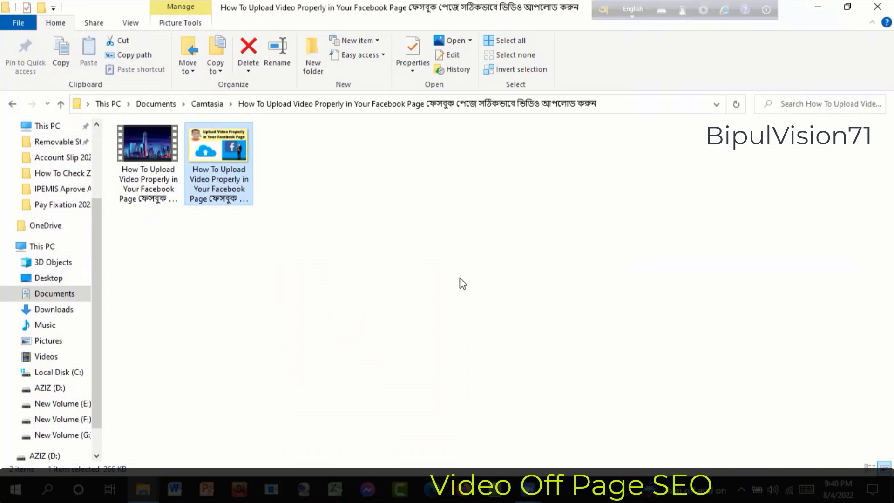
left_click(400, 270)
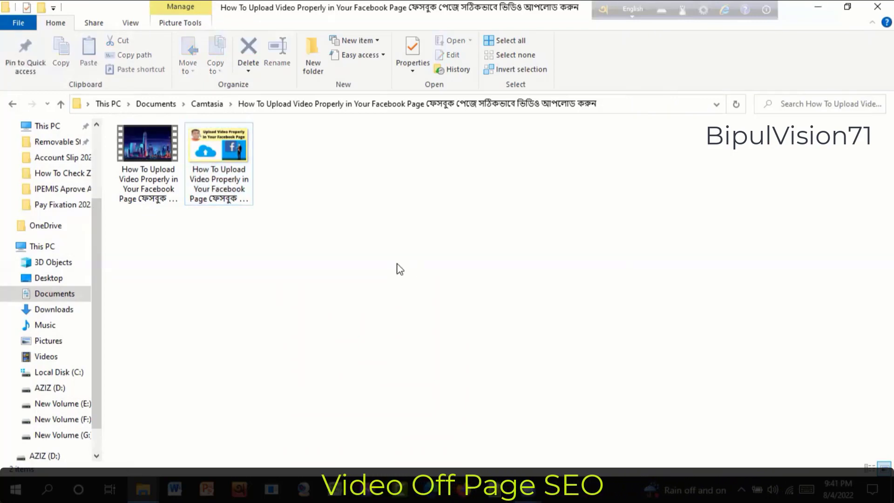